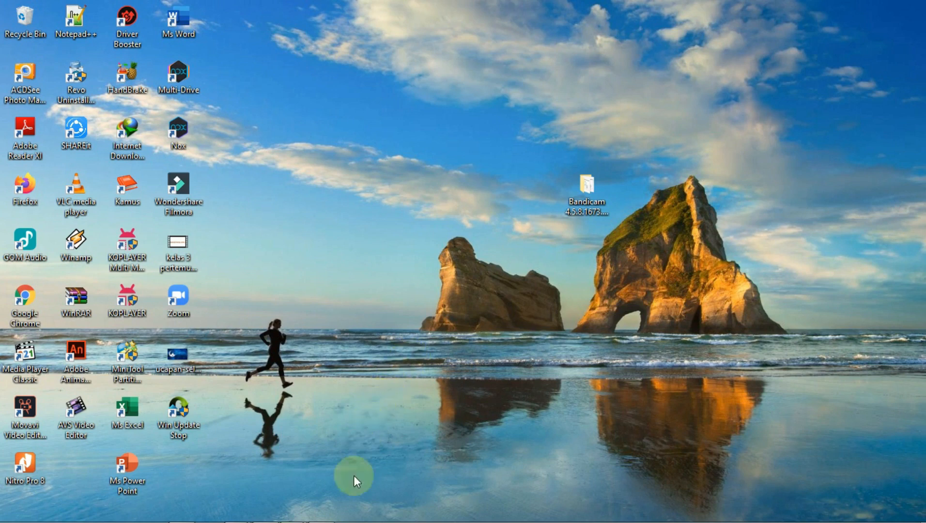
# - Refresh the Windows desktop
pyautogui.moveTo(347, 521)
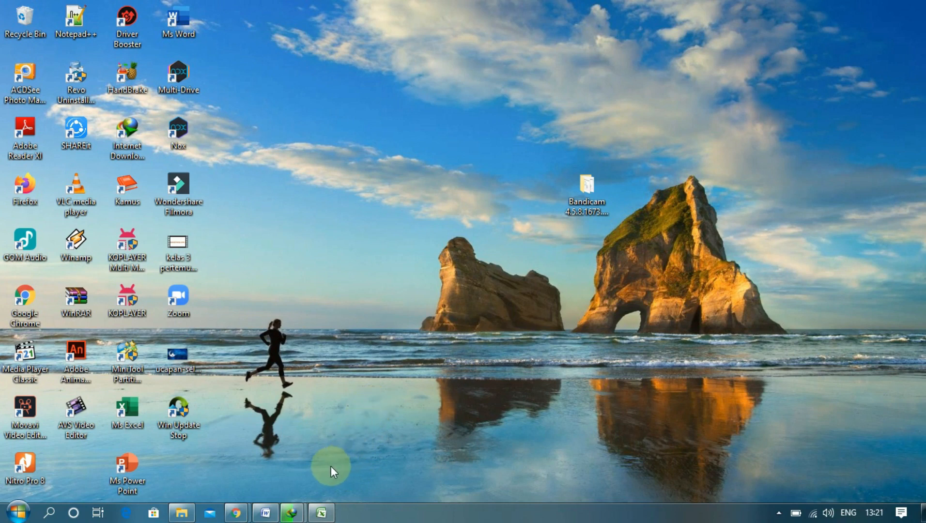
pyautogui.rightClick(306, 393)
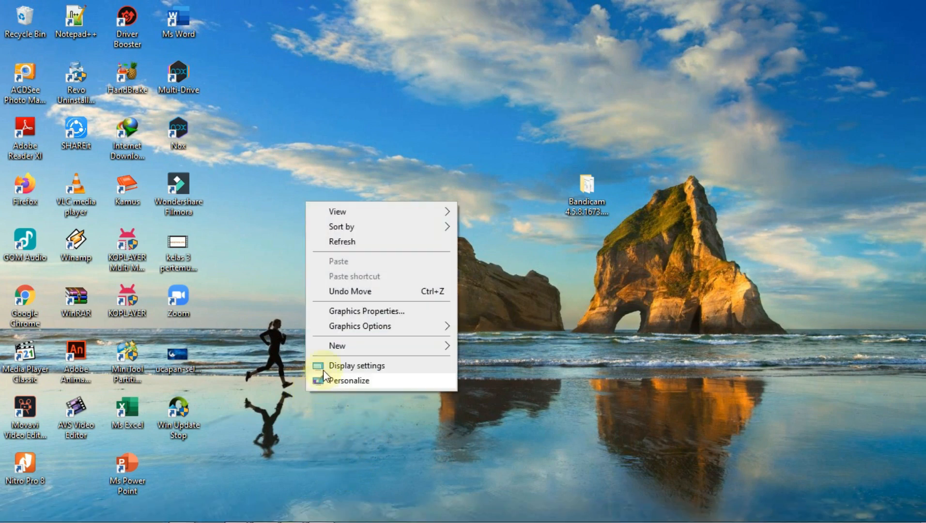
pyautogui.click(334, 242)
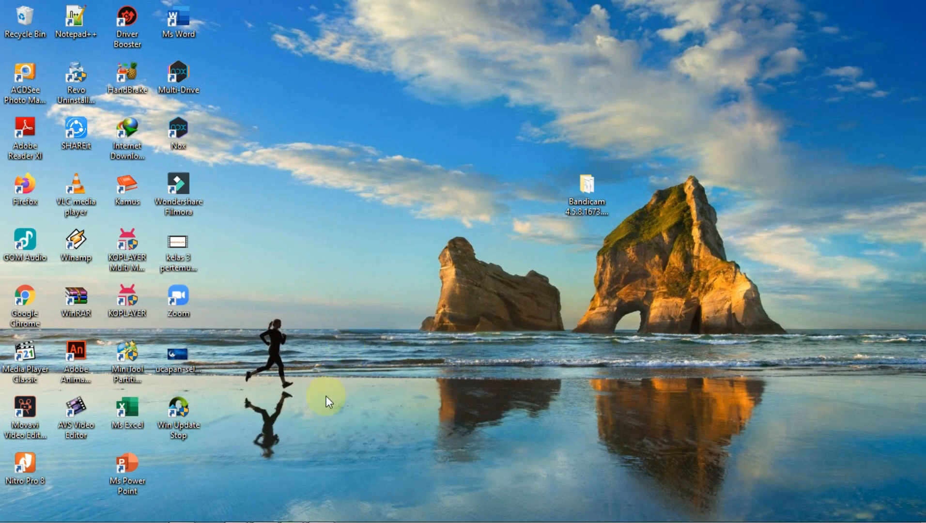
# - Launch Microsoft Office Excel 2007 from the Microsoft Office program folder and maximize its window
pyautogui.moveTo(174, 521)
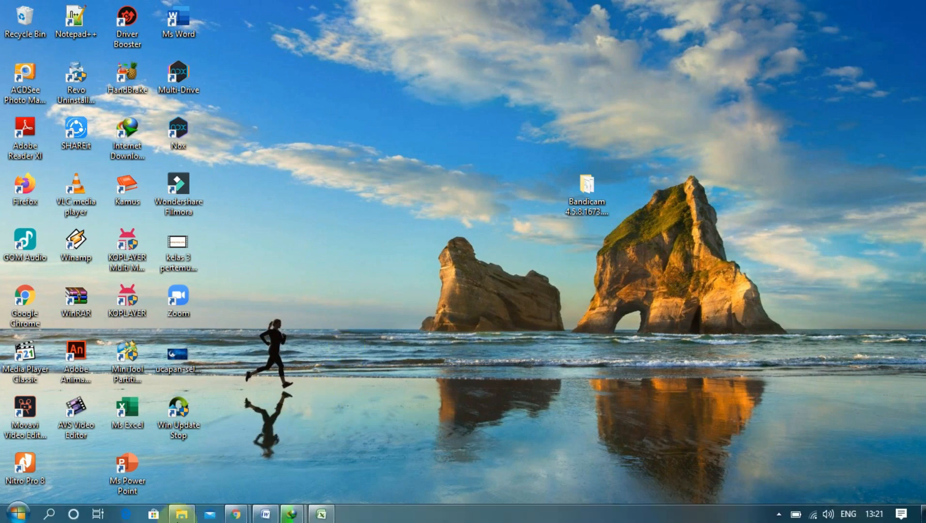
pyautogui.click(17, 512)
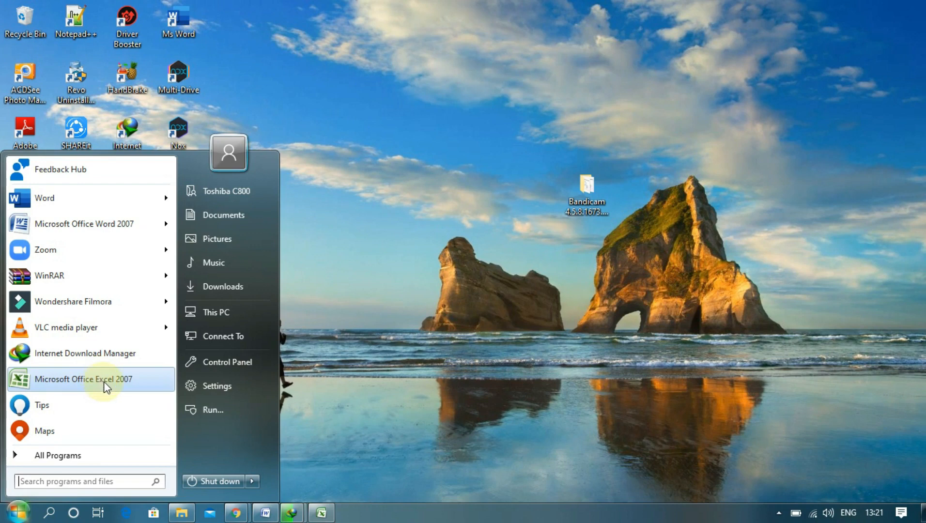
pyautogui.click(91, 454)
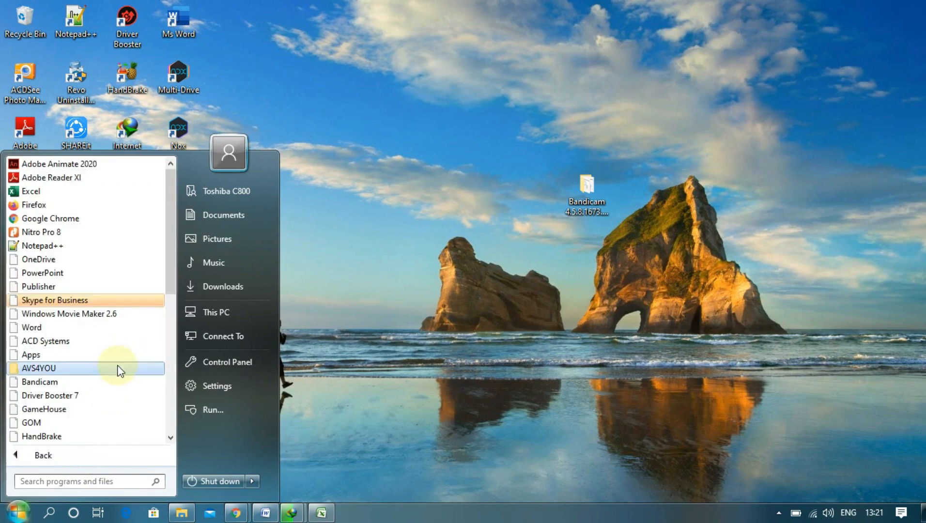
pyautogui.scroll(-5, 121, 369)
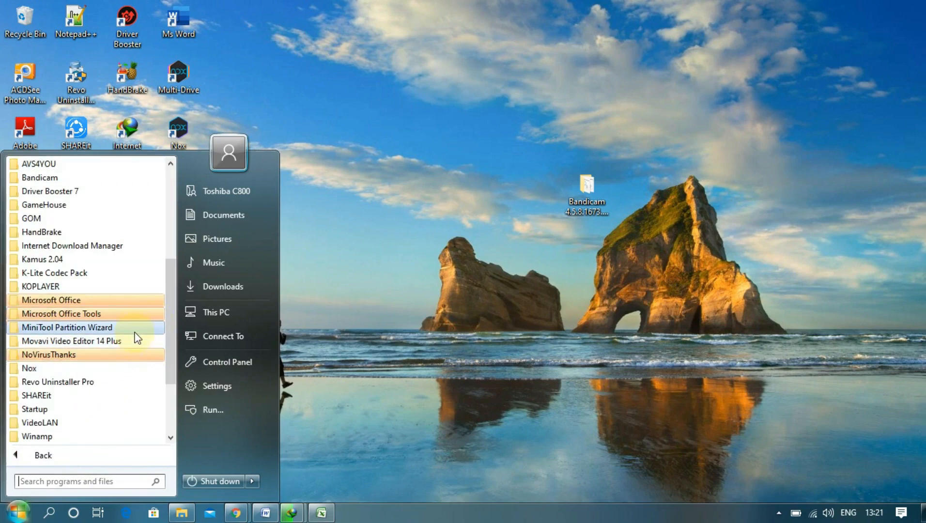
pyautogui.click(135, 312)
pyautogui.click(132, 313)
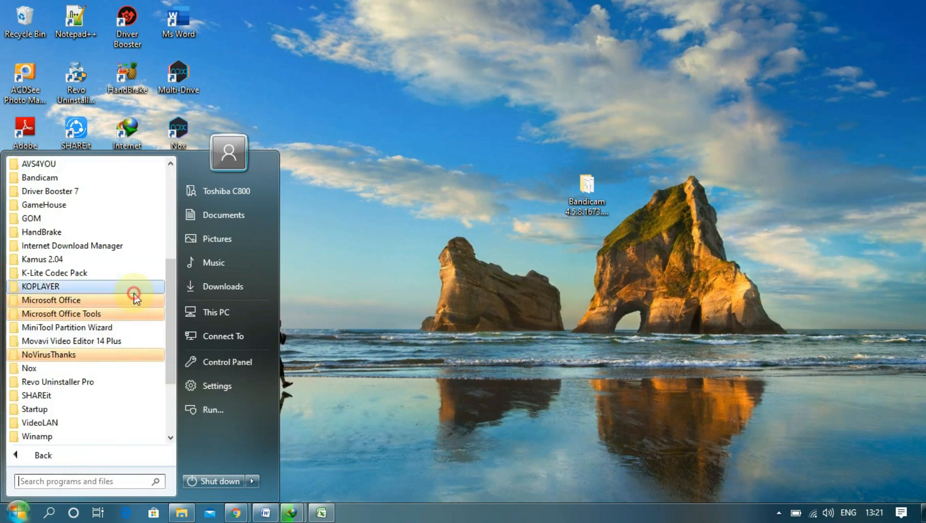
pyautogui.click(131, 290)
pyautogui.click(125, 343)
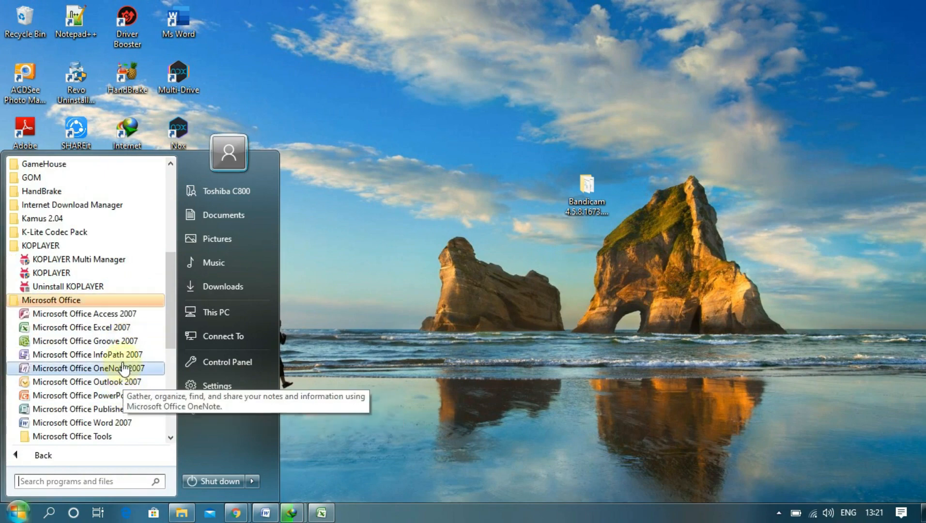
pyautogui.click(122, 334)
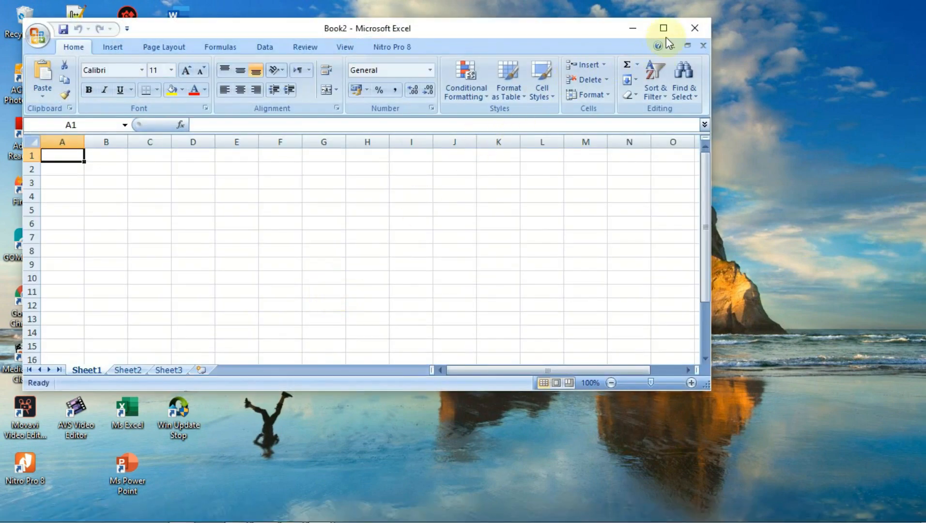
pyautogui.click(665, 36)
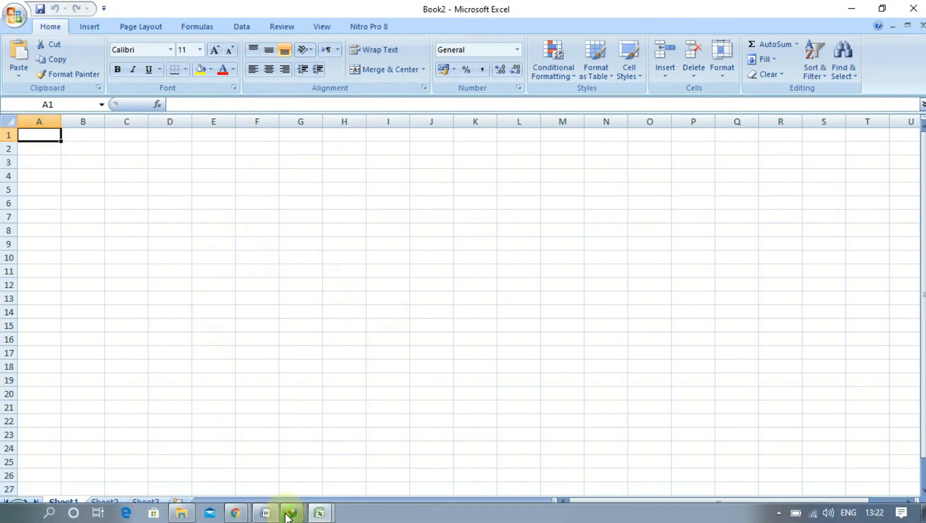
# - Switch to the Book1 workbook and show it maximized
pyautogui.moveTo(308, 516)
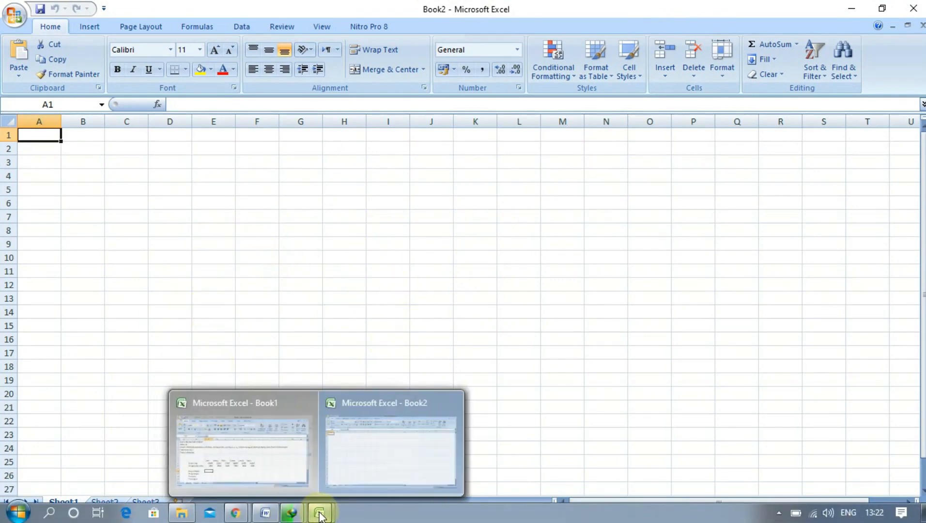
pyautogui.click(305, 474)
pyautogui.click(664, 28)
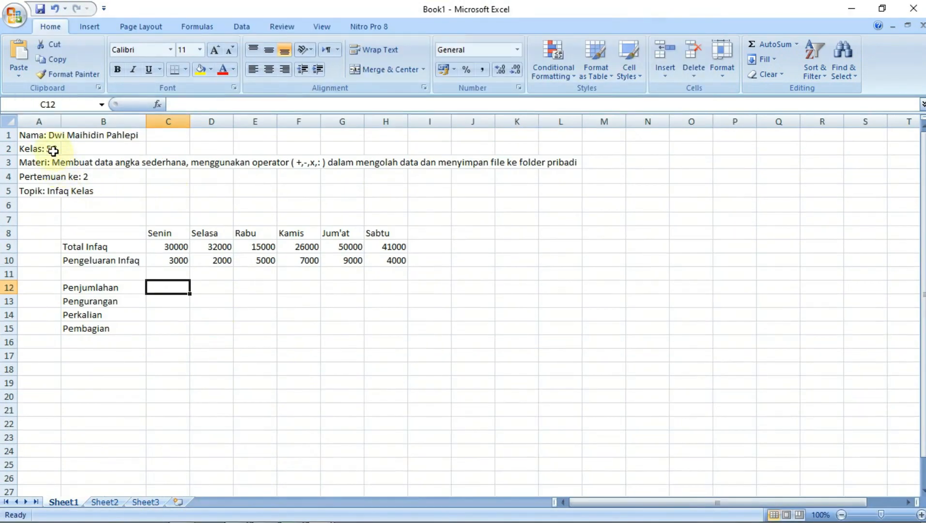
# - Examine the header lines in cells A1 to A5 and the row labels and weekday headings of the infaq table
pyautogui.click(49, 141)
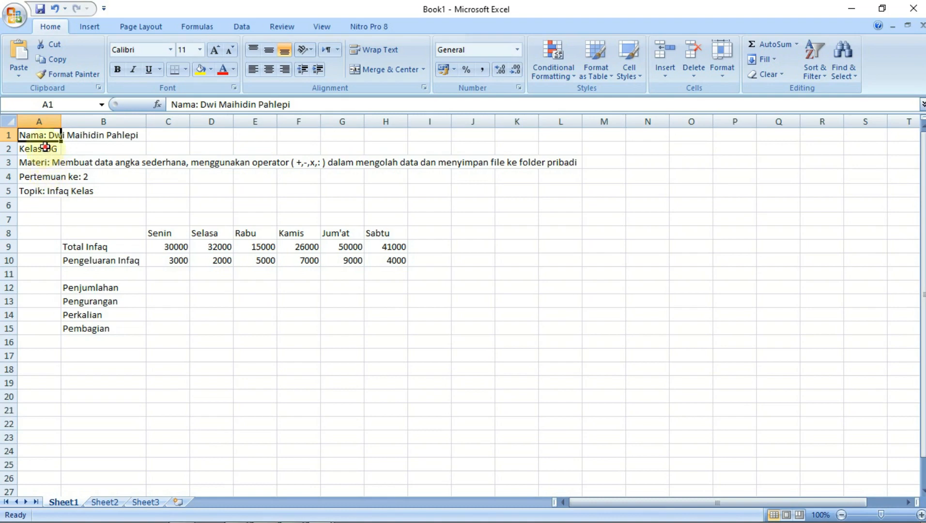
pyautogui.click(43, 146)
pyautogui.click(43, 176)
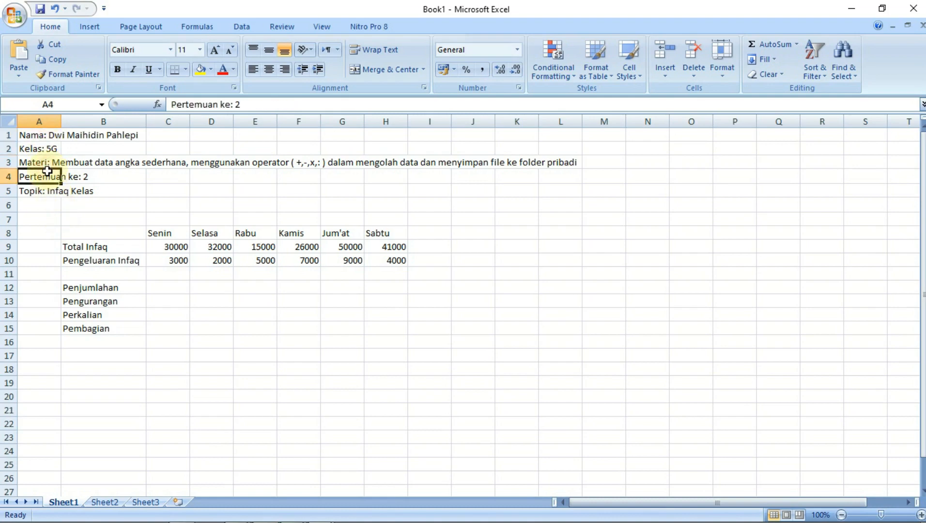
pyautogui.click(45, 164)
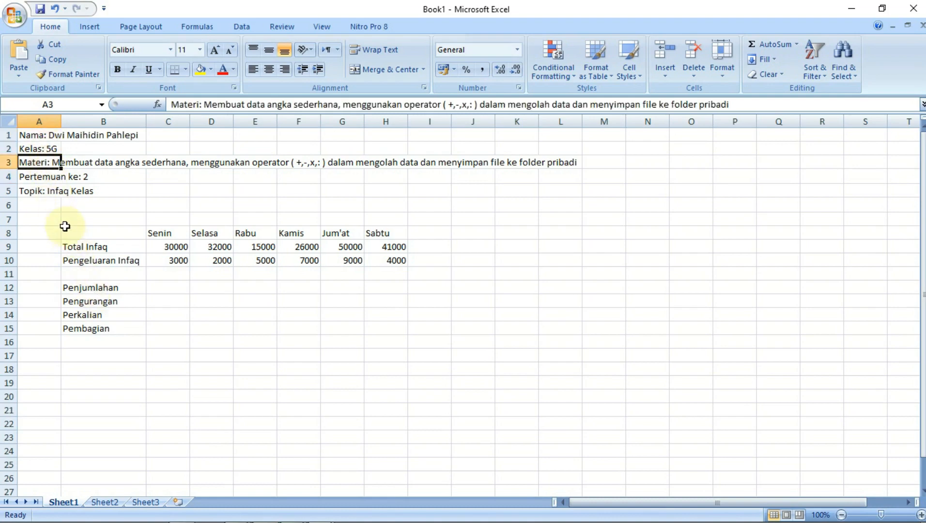
pyautogui.click(56, 206)
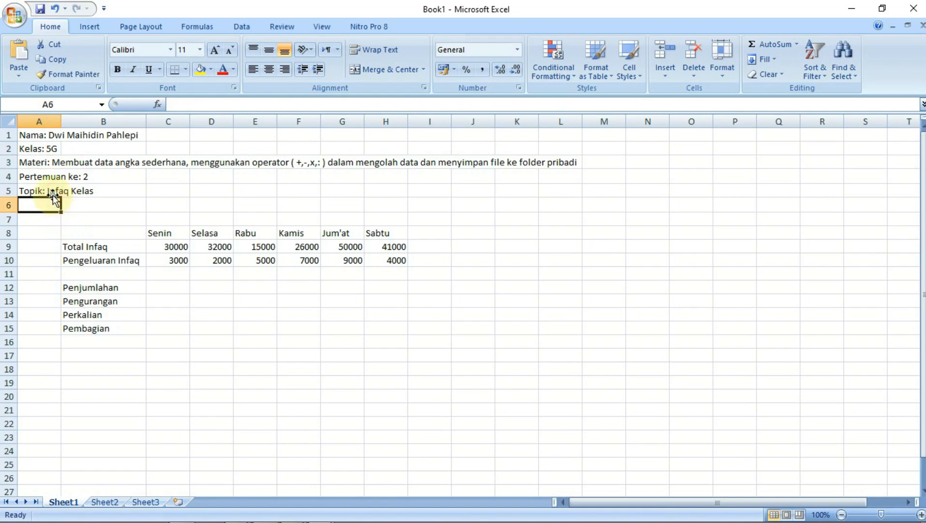
pyautogui.click(50, 191)
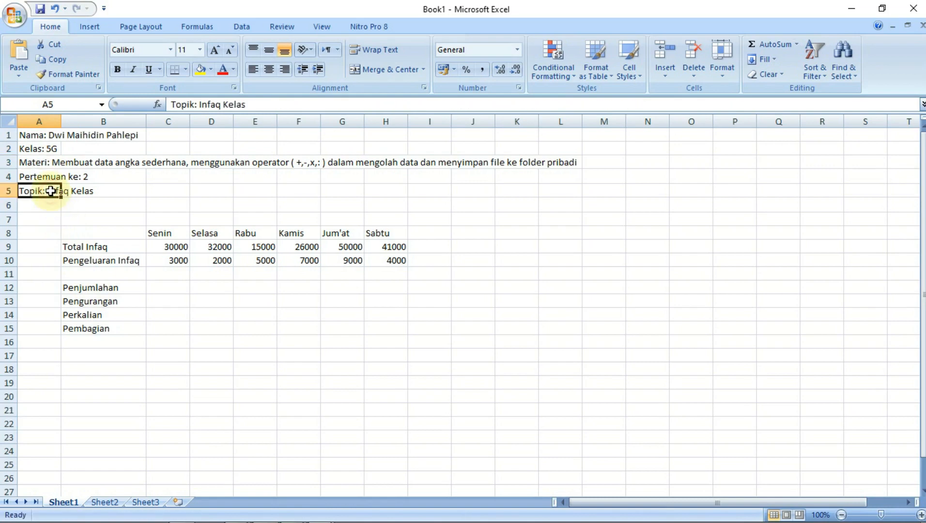
pyautogui.click(37, 159)
pyautogui.click(38, 148)
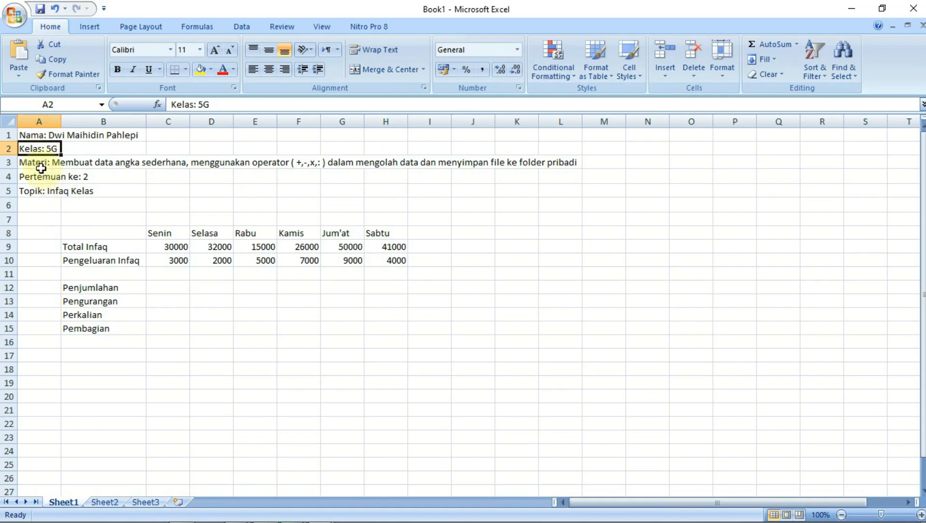
pyautogui.click(41, 166)
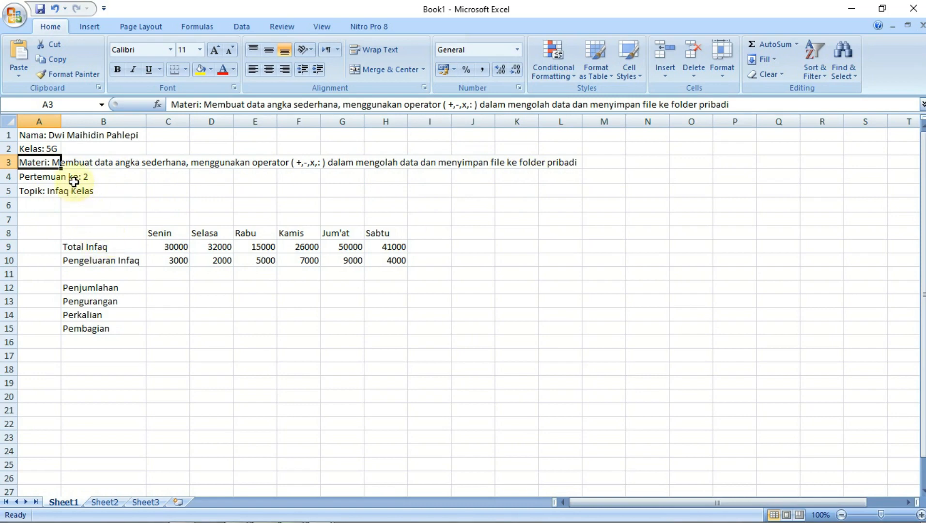
pyautogui.click(122, 234)
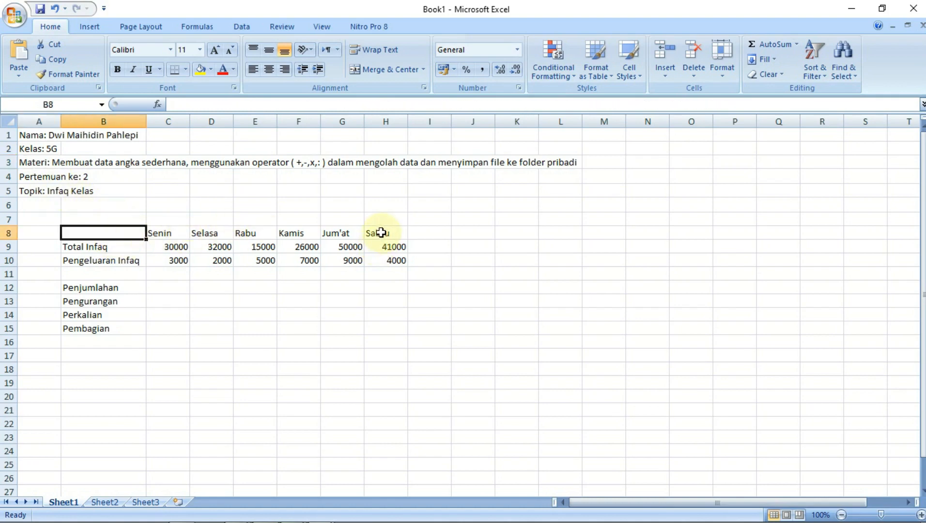
pyautogui.click(99, 256)
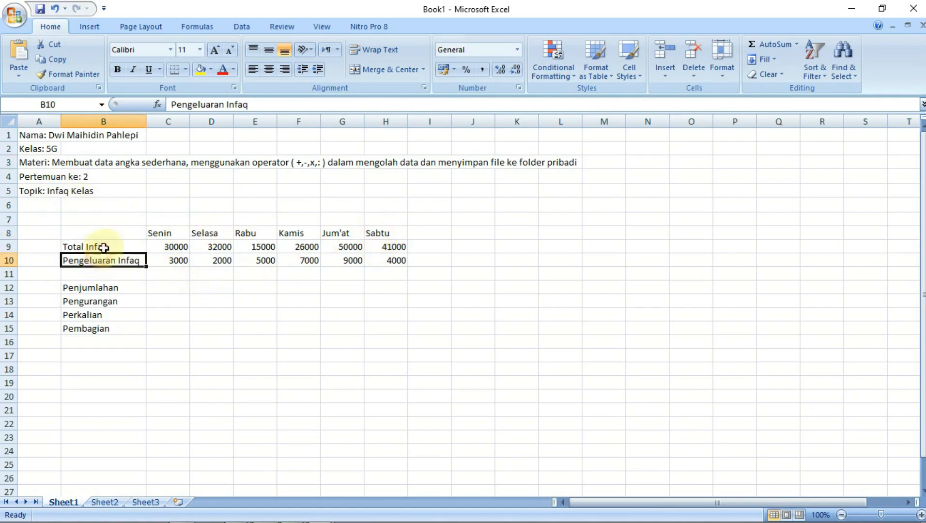
pyautogui.click(121, 244)
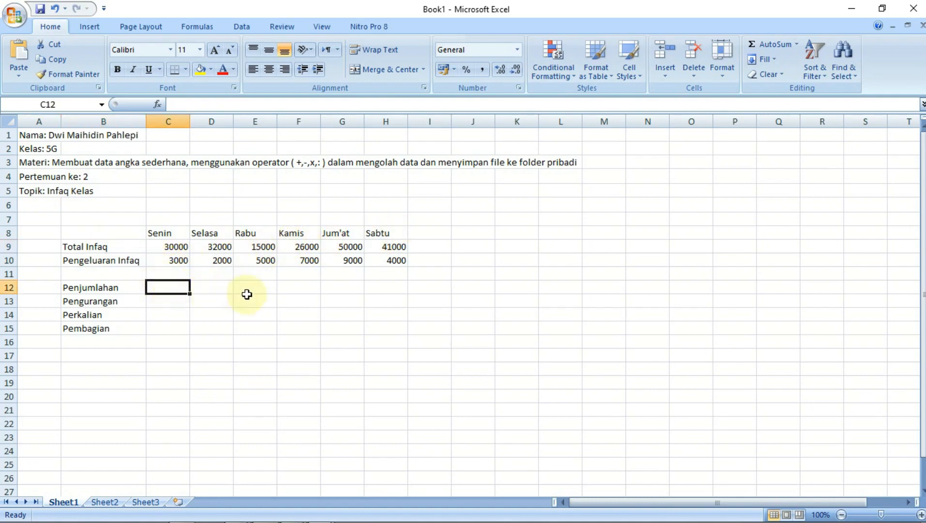
# - Enter the formula =C9+C10 in cell C12 to add Senin's Total Infaq and Pengeluaran Infaq
pyautogui.write('=')
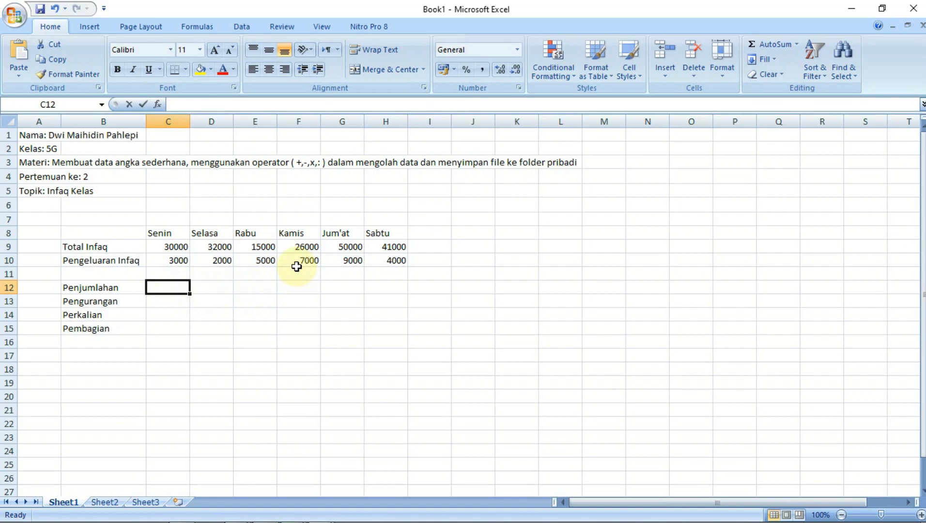
pyautogui.write('=')
pyautogui.write('=========')
pyautogui.press('BackSpace')
pyautogui.press('BackSpace')
pyautogui.press('BackSpace')
pyautogui.press('BackSpace')
pyautogui.press('BackSpace')
pyautogui.press('BackSpace')
pyautogui.press('BackSpace')
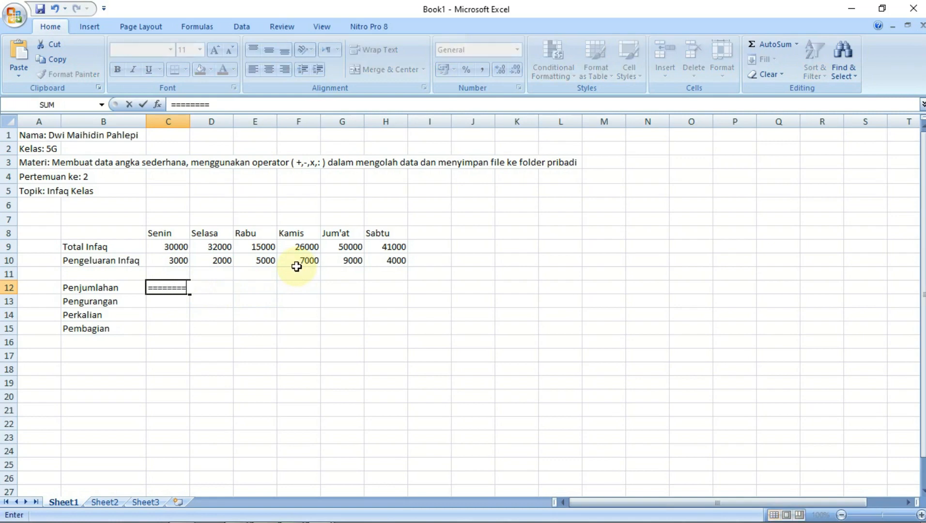
pyautogui.press('BackSpace')
pyautogui.press('BackSpace')
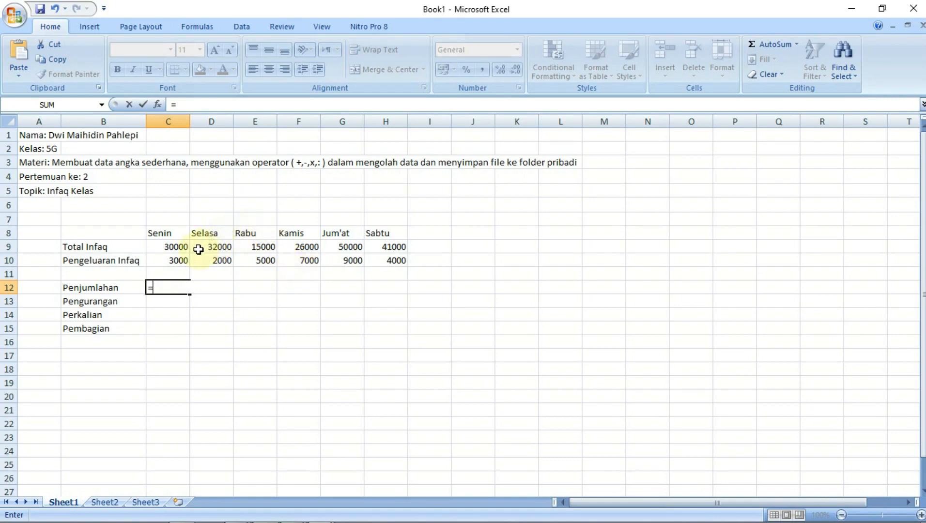
pyautogui.click(179, 247)
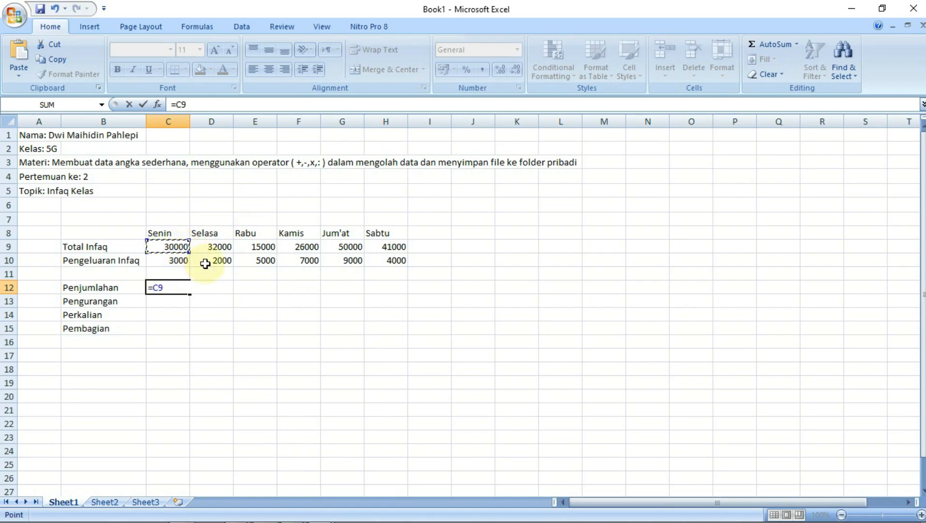
pyautogui.write('+')
pyautogui.click(174, 259)
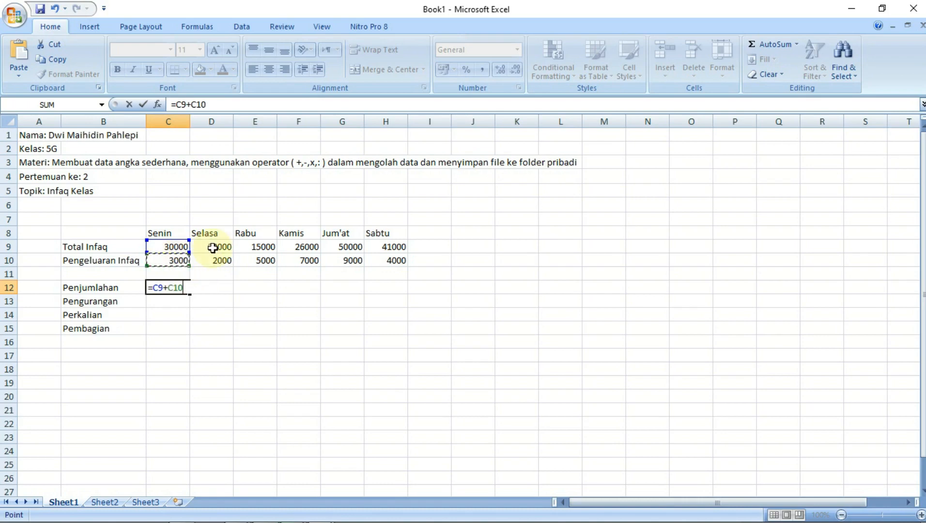
pyautogui.press('Return')
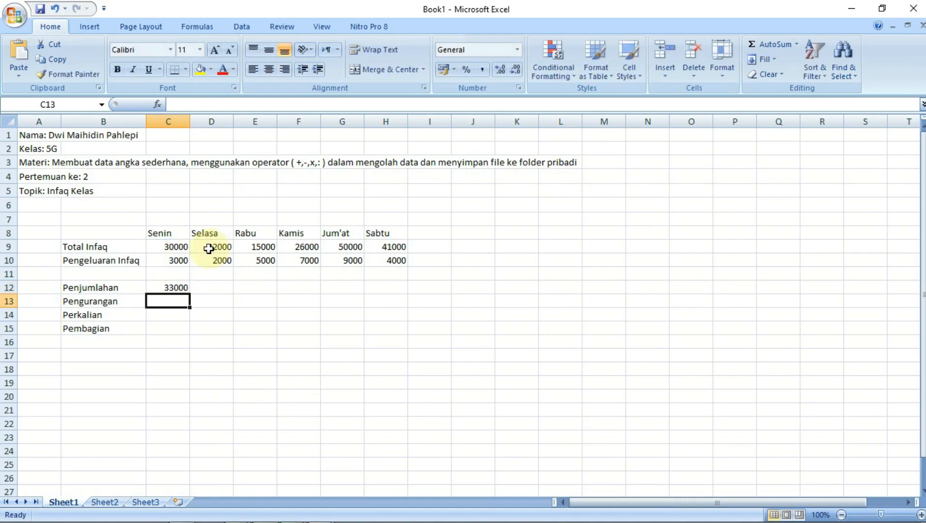
pyautogui.click(176, 287)
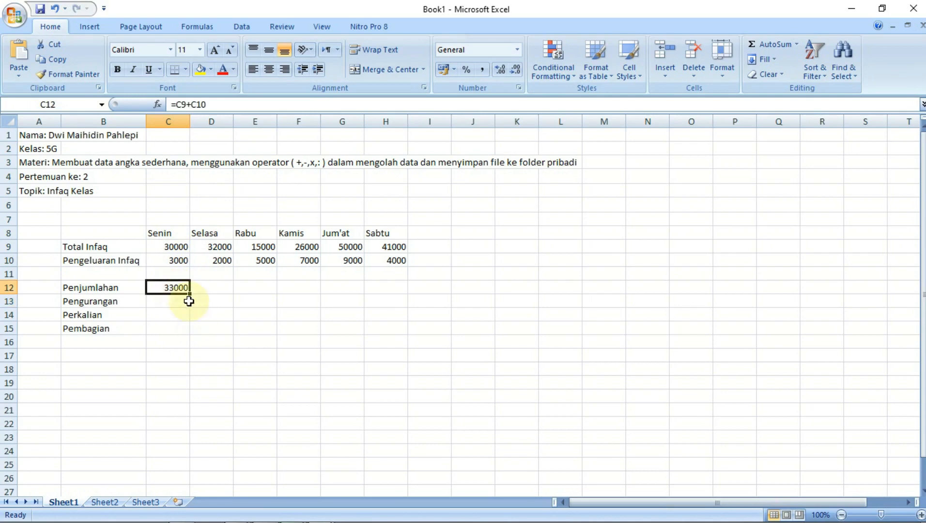
pyautogui.click(184, 300)
pyautogui.click(208, 288)
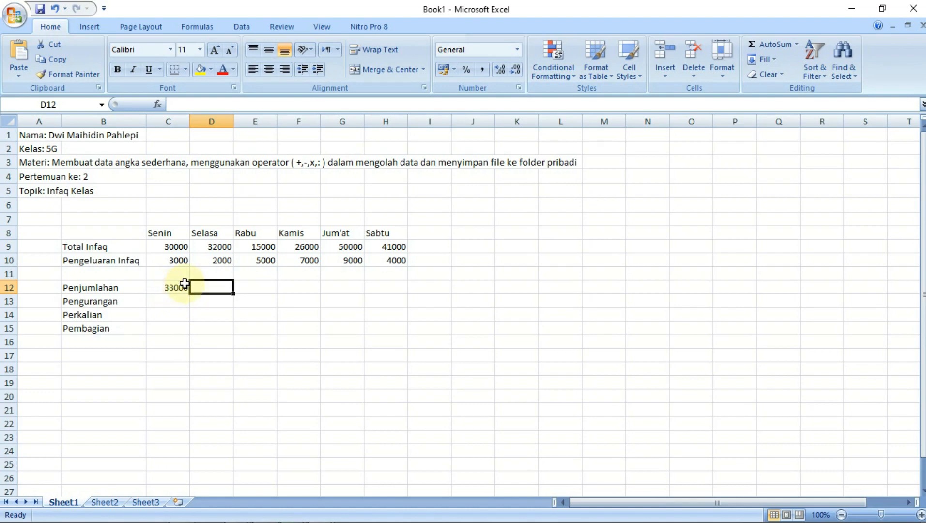
pyautogui.click(192, 299)
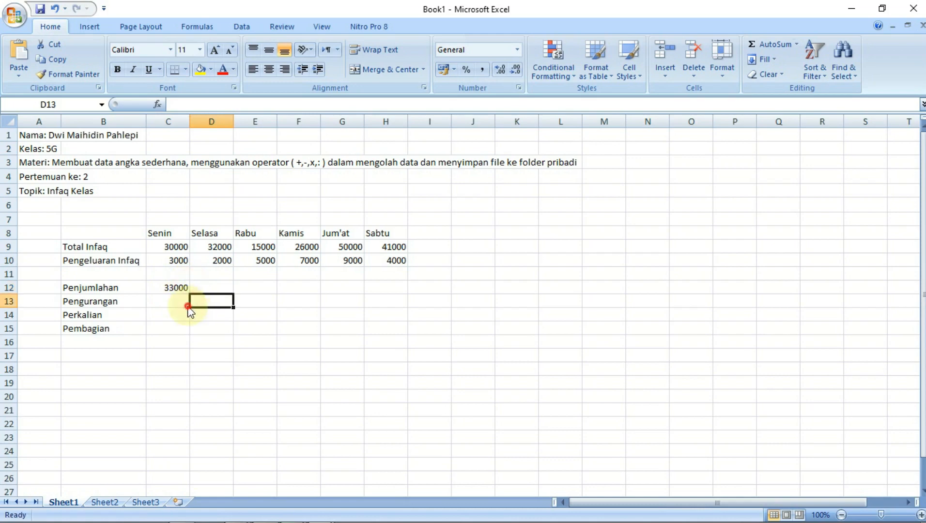
pyautogui.click(182, 300)
pyautogui.click(208, 285)
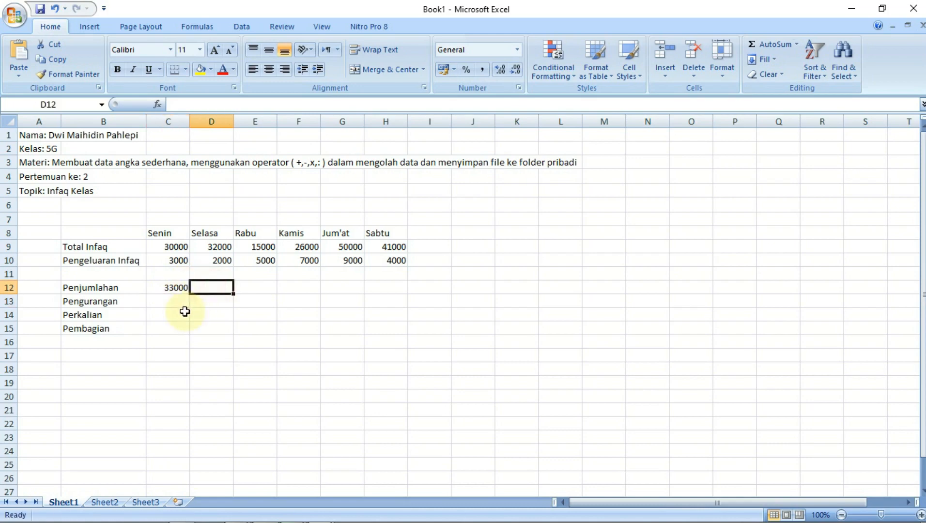
pyautogui.click(181, 303)
pyautogui.click(196, 286)
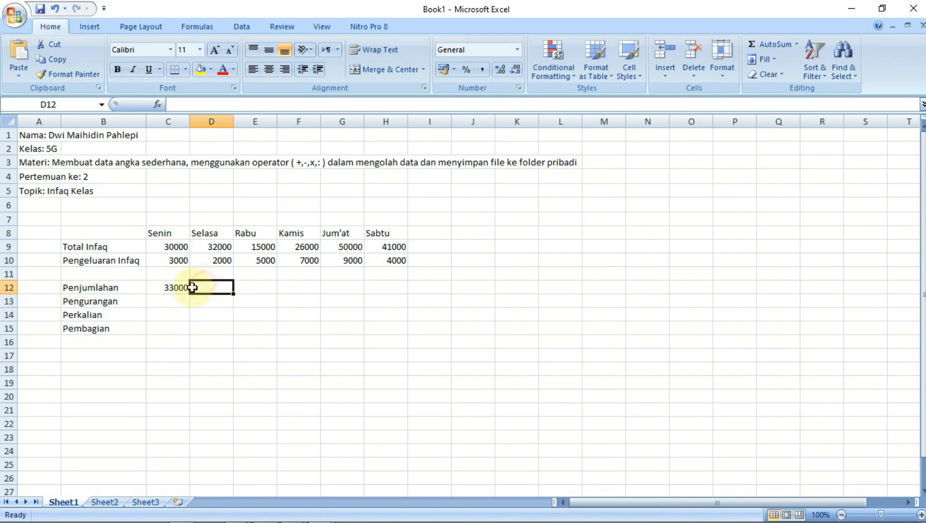
pyautogui.click(181, 299)
pyautogui.click(193, 289)
# - Enter the formula =C9-C10 in cell C13 to subtract Senin's Pengeluaran Infaq from its Total Infaq
pyautogui.click(182, 300)
pyautogui.doubleClick(180, 300)
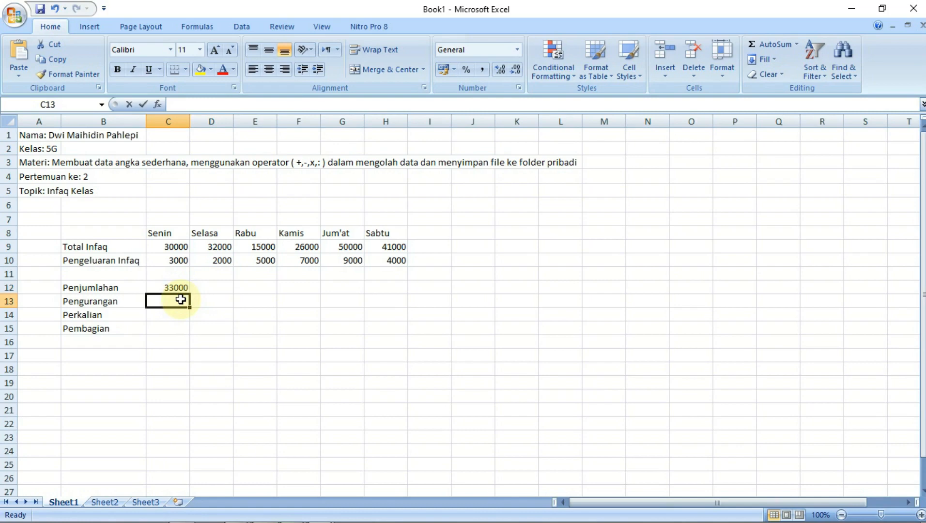
pyautogui.write('=')
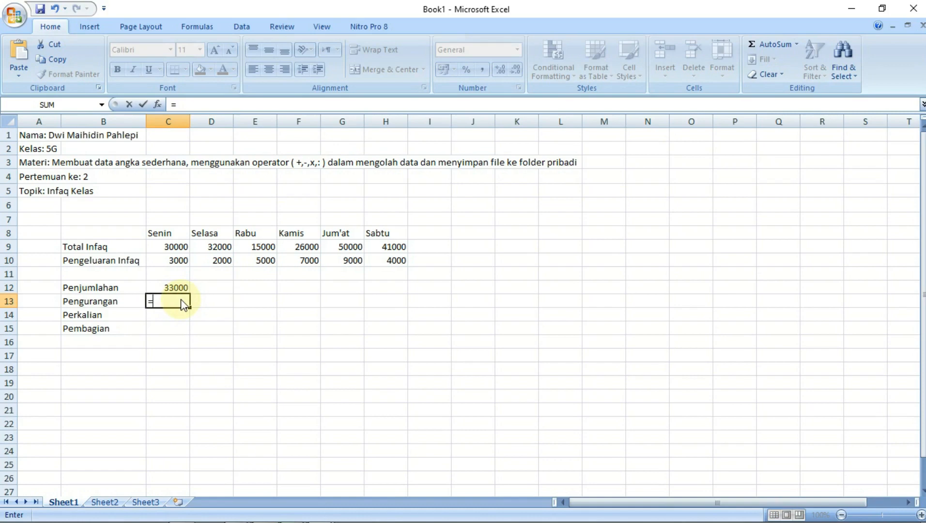
pyautogui.click(171, 247)
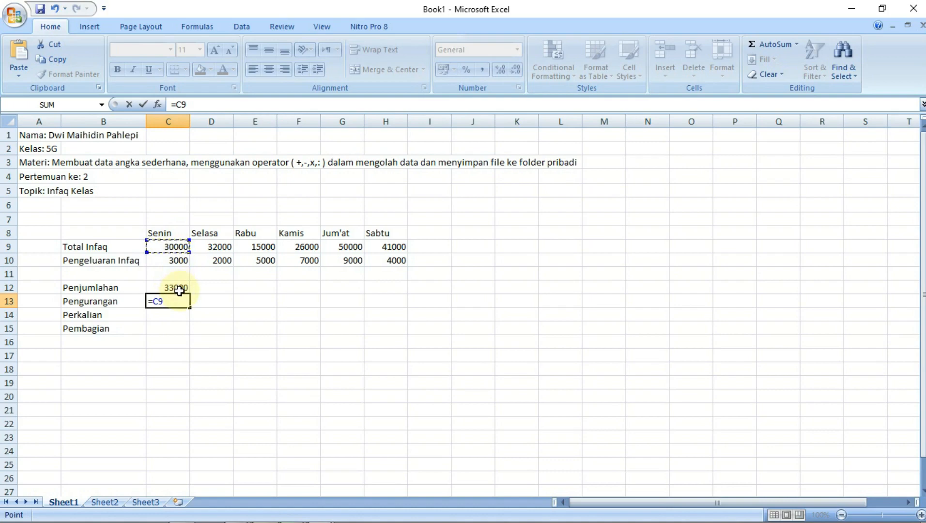
pyautogui.write('-')
pyautogui.click(172, 261)
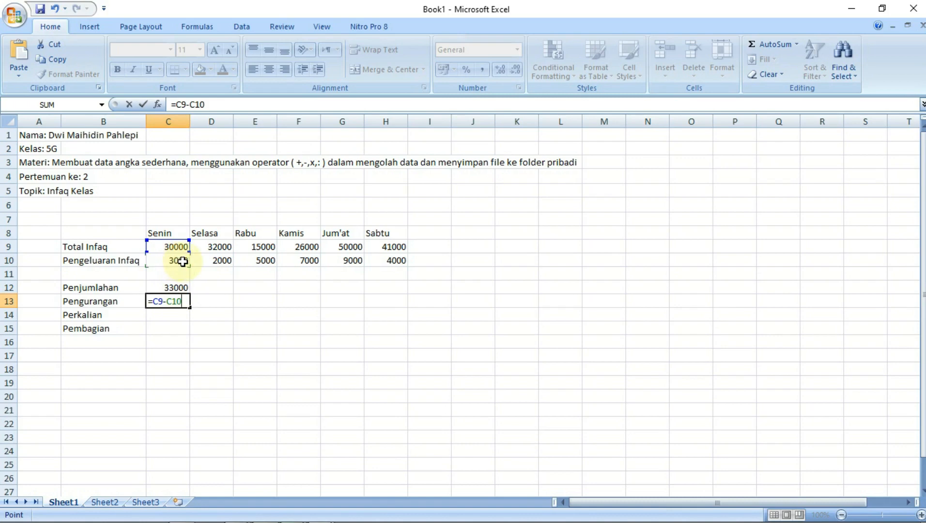
pyautogui.press('Return')
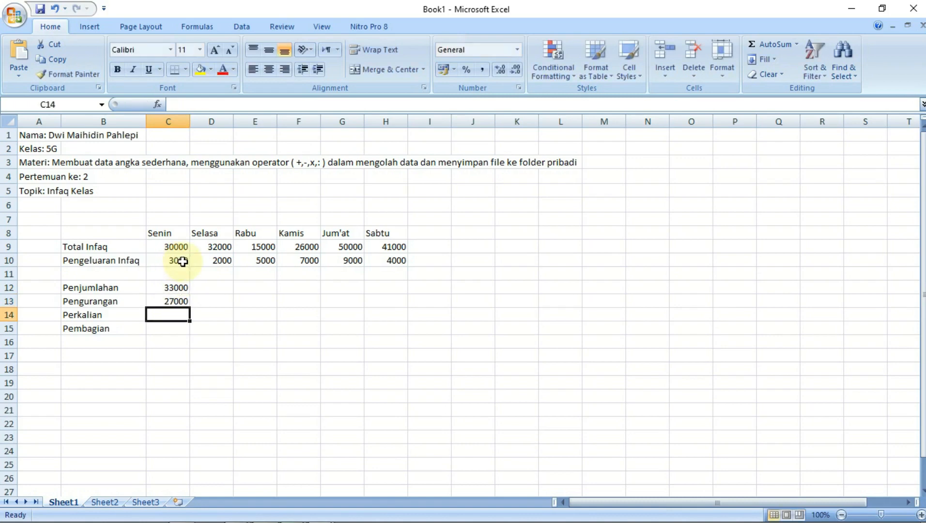
pyautogui.click(175, 302)
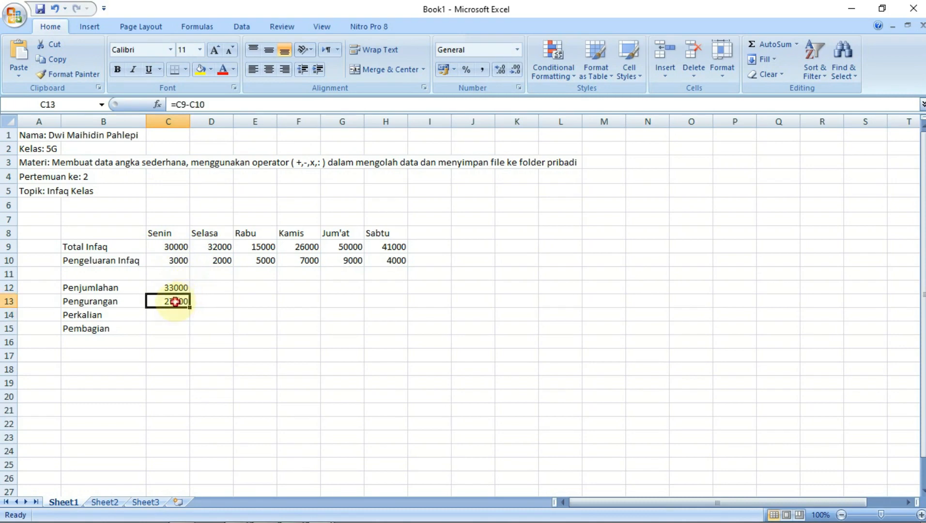
# - Enter the formula =C9*C10 in cell C14 to multiply Senin's Total Infaq by its Pengeluaran Infaq
pyautogui.click(179, 315)
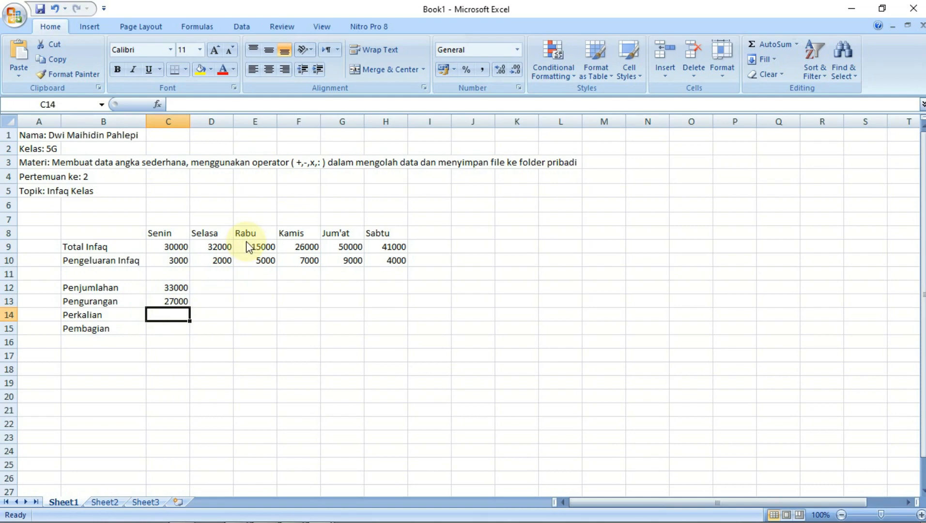
pyautogui.write('=')
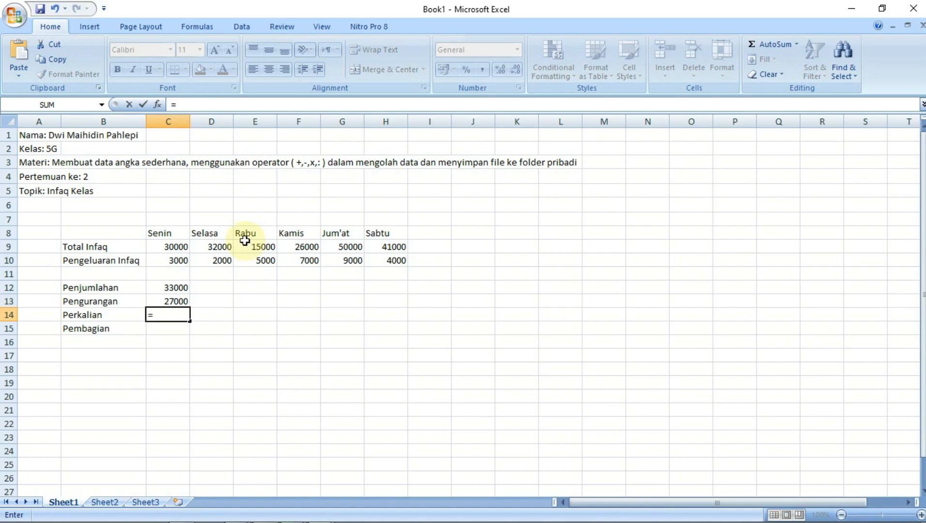
pyautogui.click(175, 248)
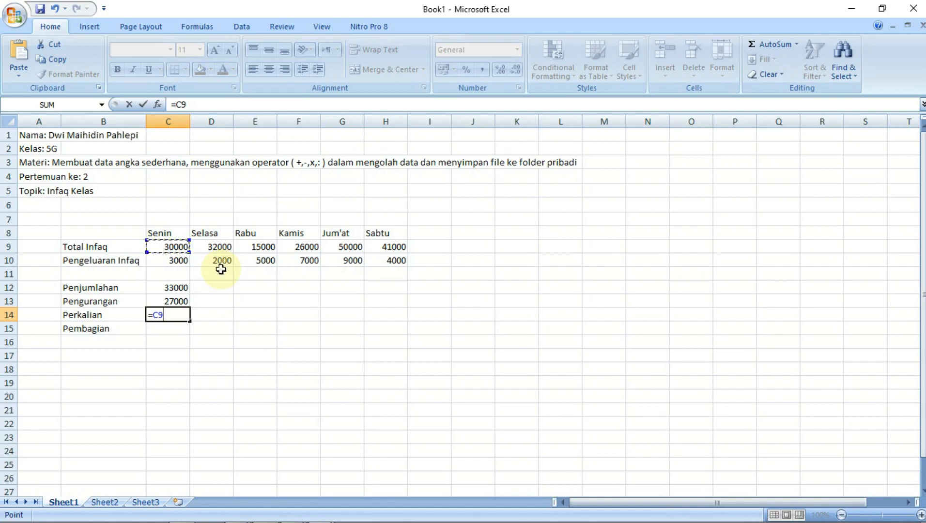
pyautogui.write('*')
pyautogui.click(181, 265)
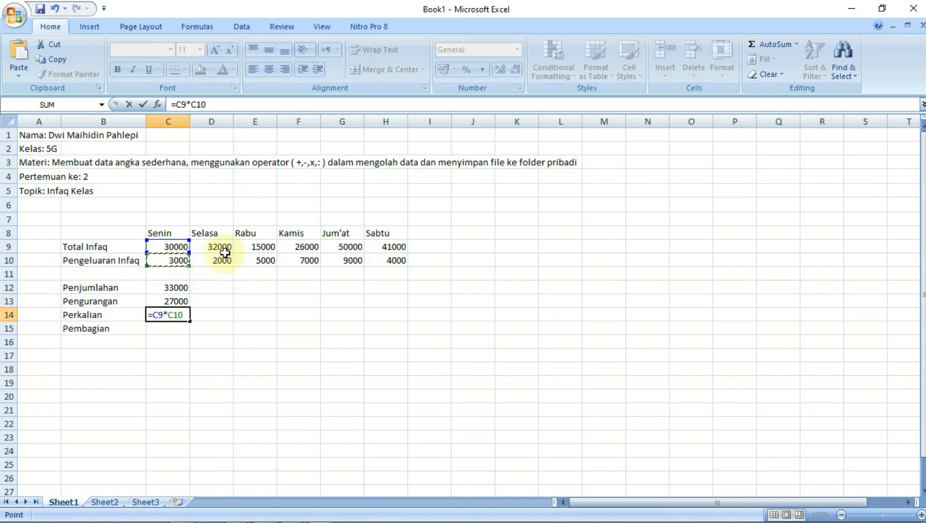
pyautogui.press('Return')
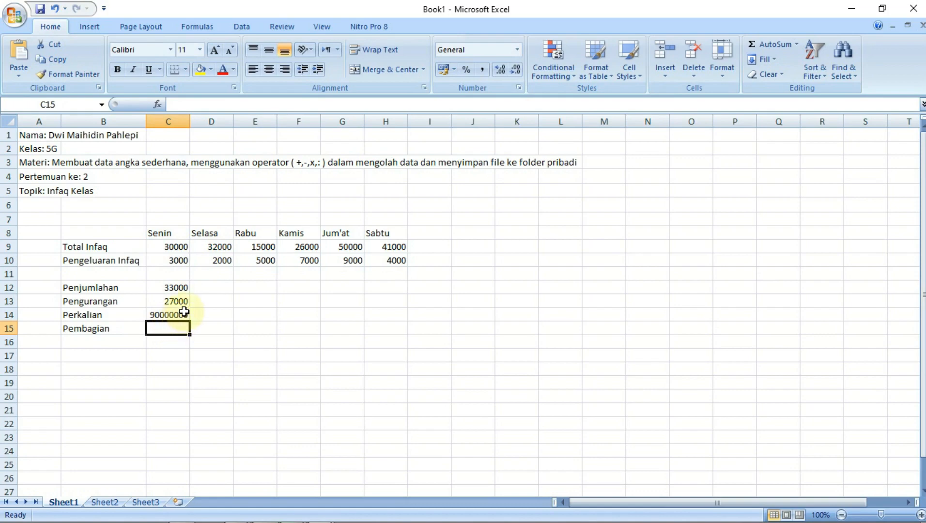
pyautogui.click(182, 314)
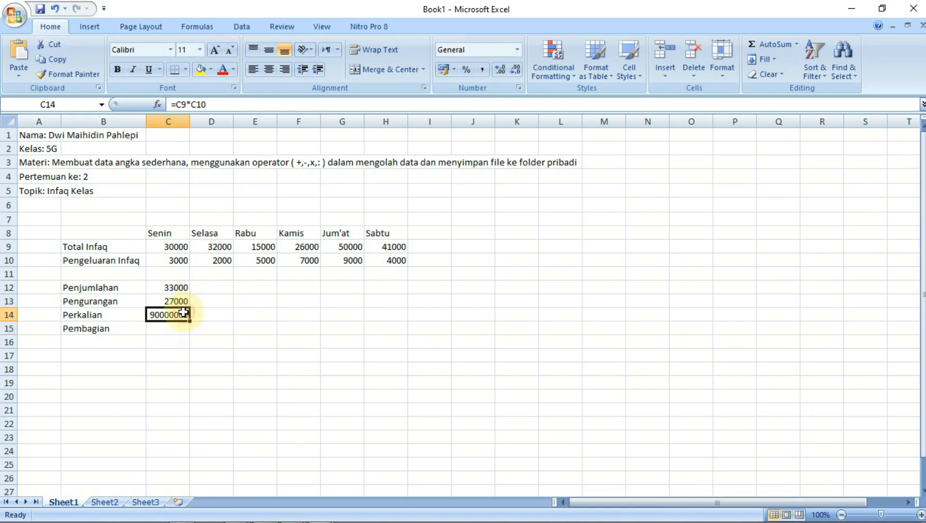
# - Enter the formula =C9/C10 in cell C15 to divide Senin's Total Infaq by its Pengeluaran Infaq
pyautogui.click(182, 324)
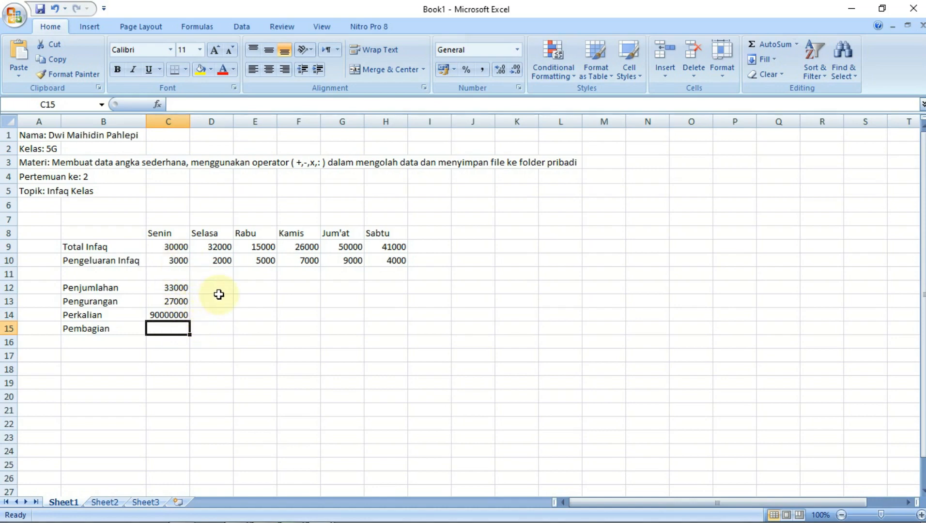
pyautogui.write('=')
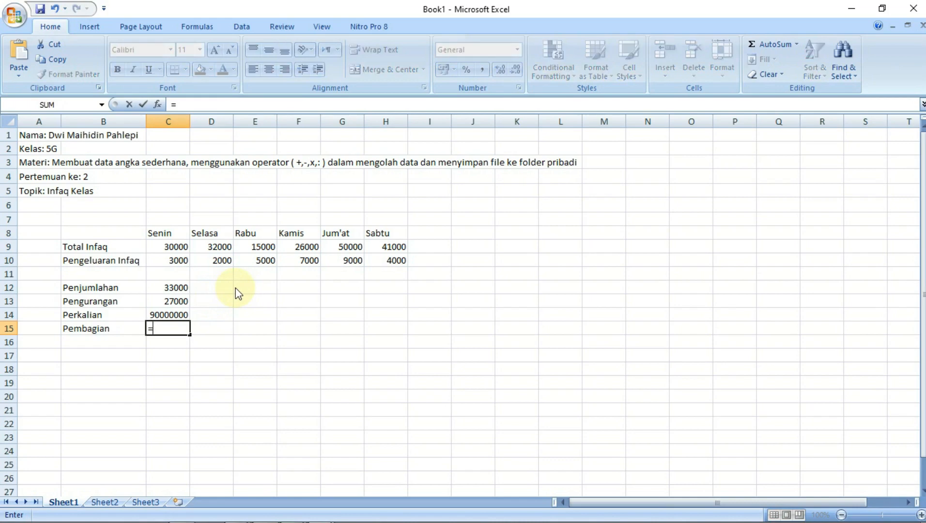
pyautogui.click(180, 248)
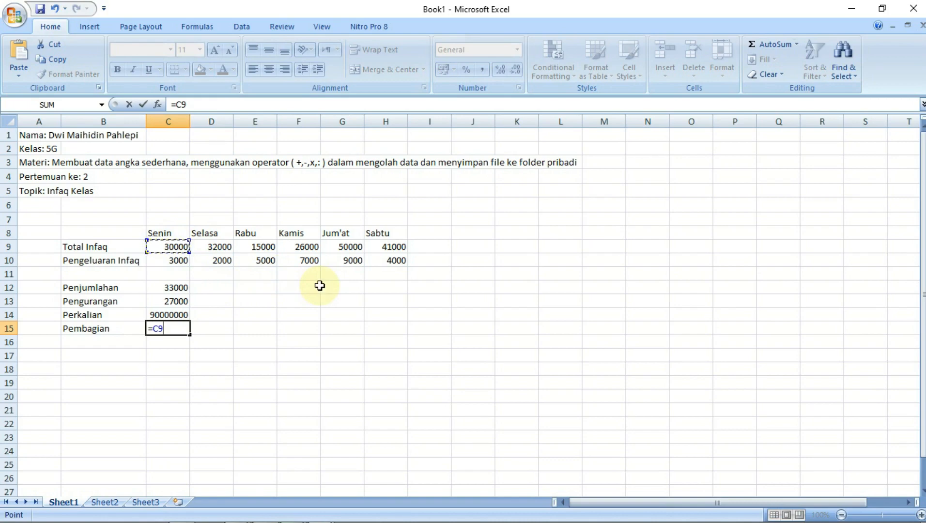
pyautogui.write('/')
pyautogui.click(178, 265)
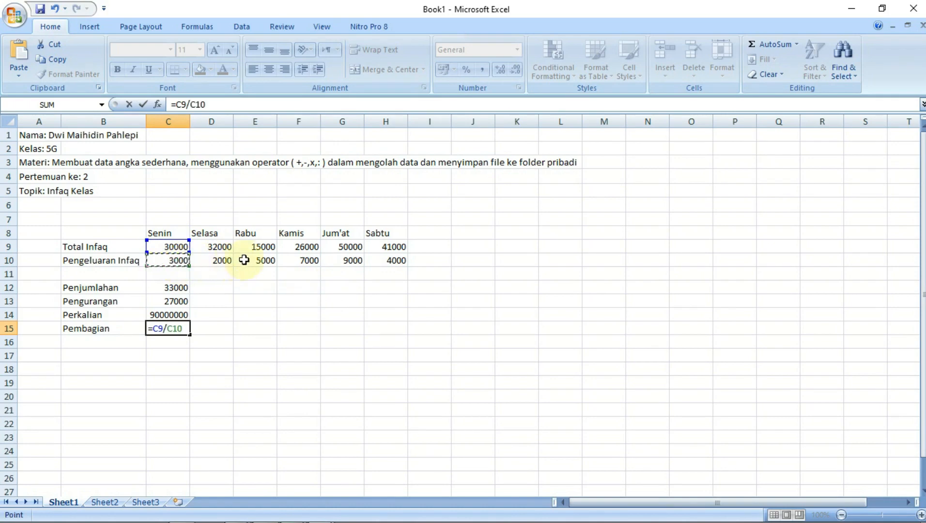
pyautogui.press('Return')
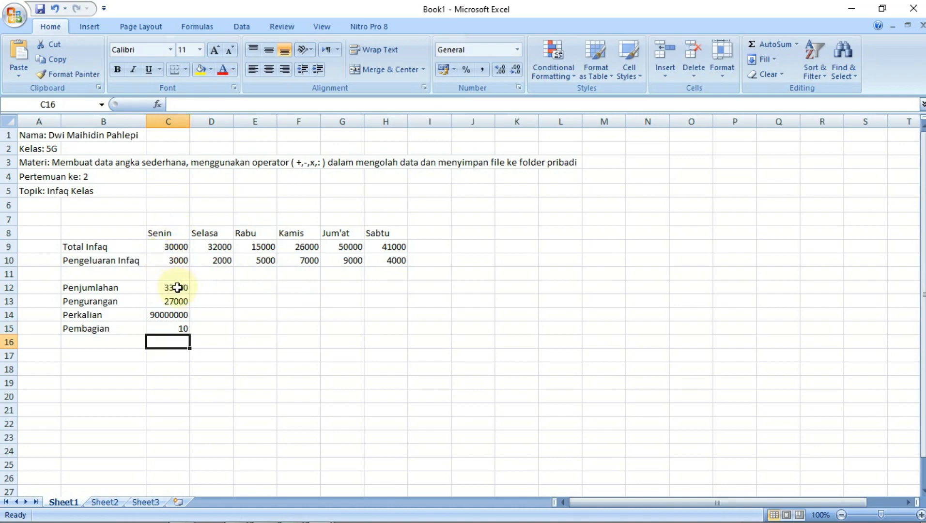
pyautogui.click(182, 328)
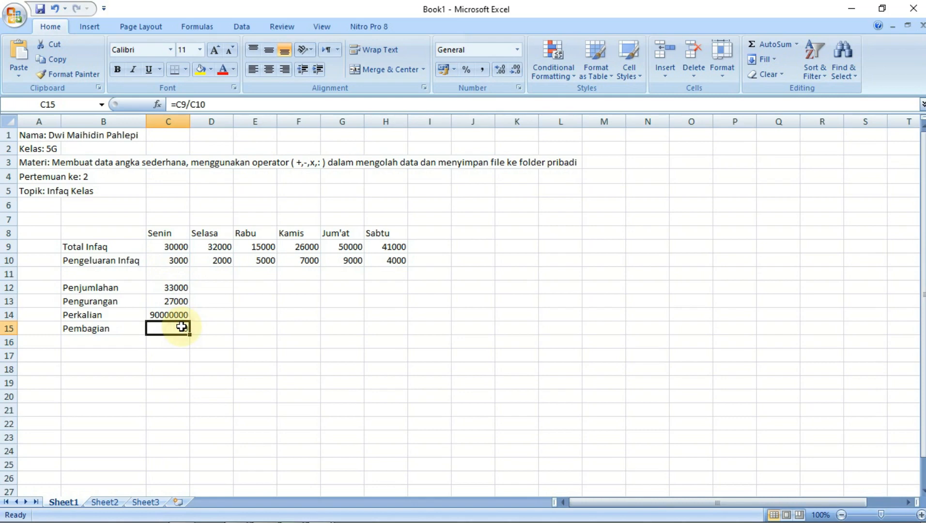
# - Enter the formula =D9+D10 in cell D12 to add Selasa's Total Infaq and Pengeluaran Infaq
pyautogui.click(211, 289)
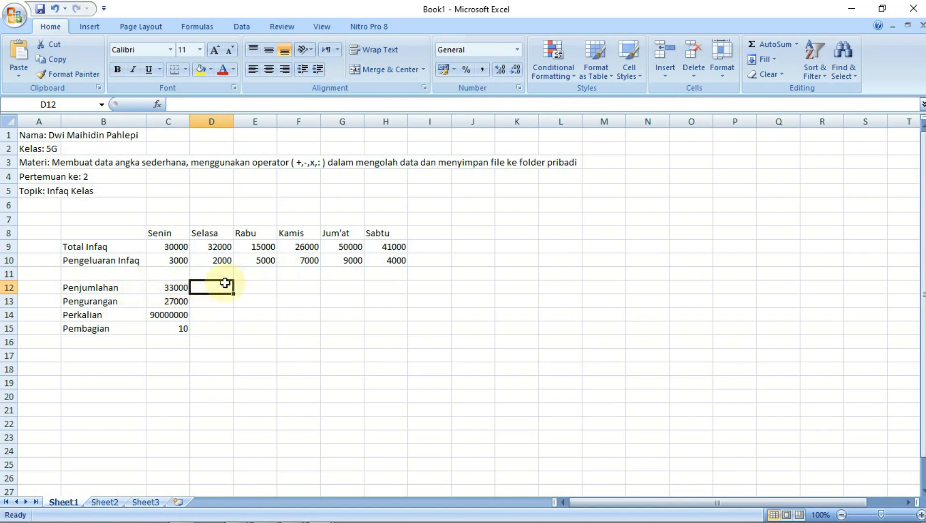
pyautogui.click(384, 286)
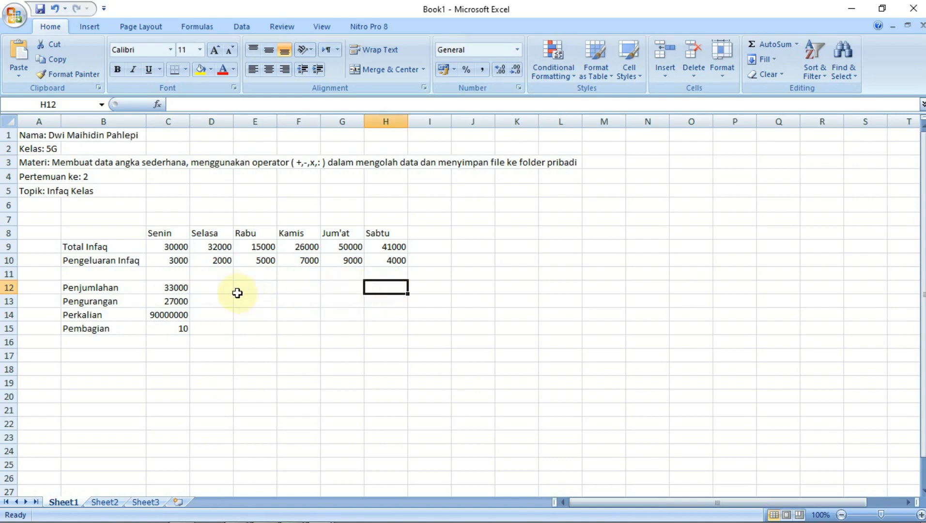
pyautogui.click(219, 286)
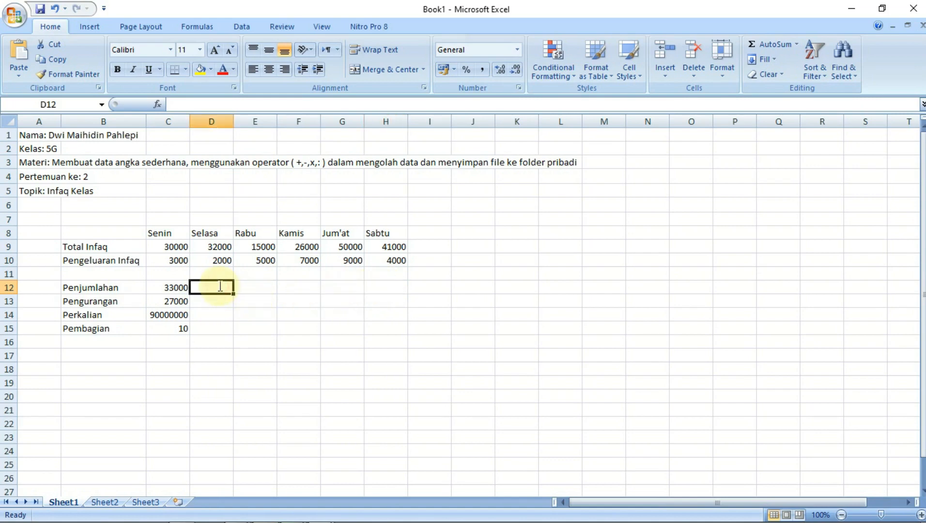
pyautogui.doubleClick(221, 286)
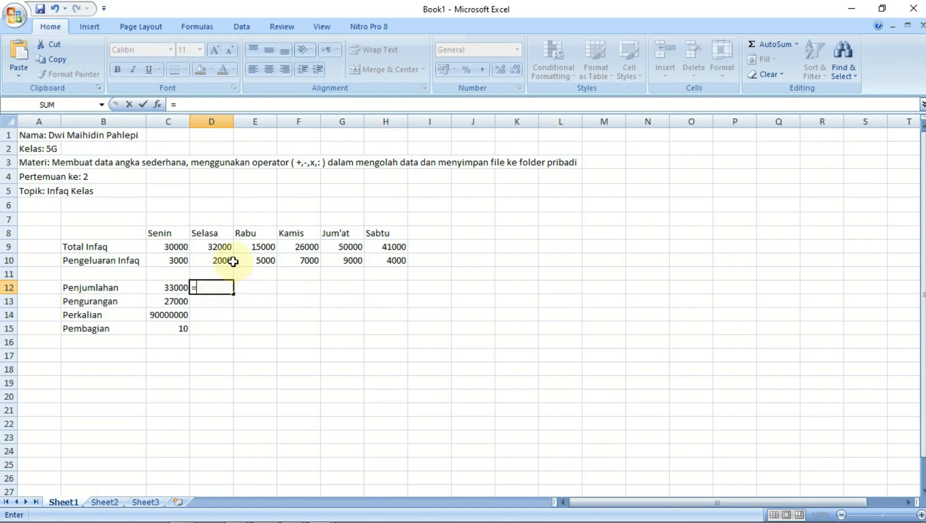
pyautogui.click(222, 247)
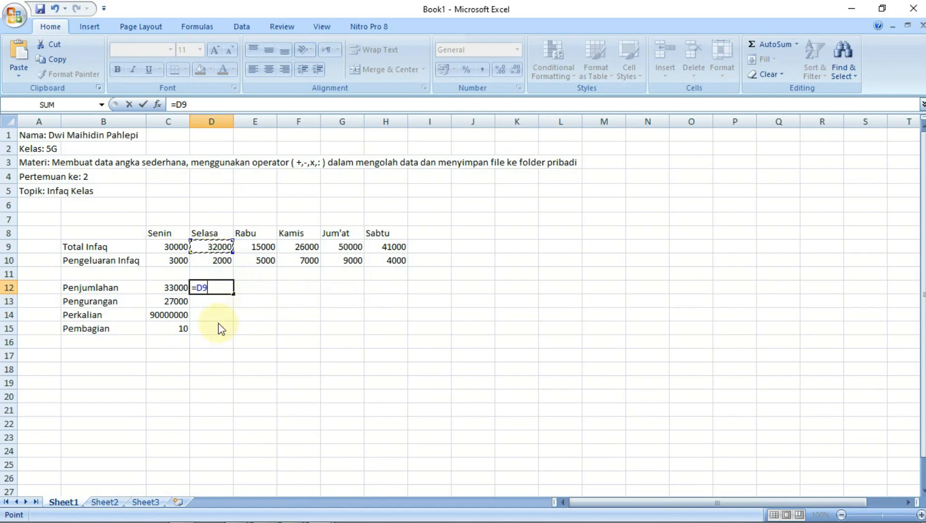
pyautogui.write('+')
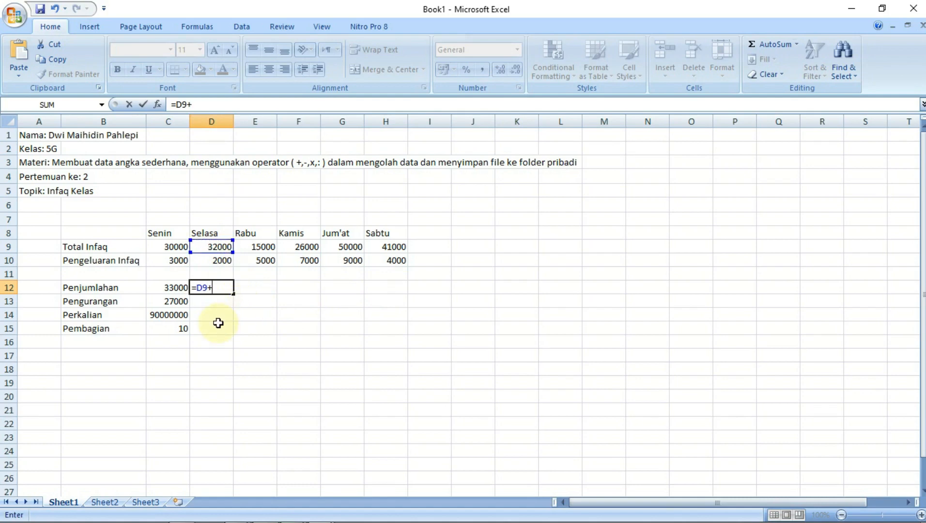
pyautogui.click(226, 262)
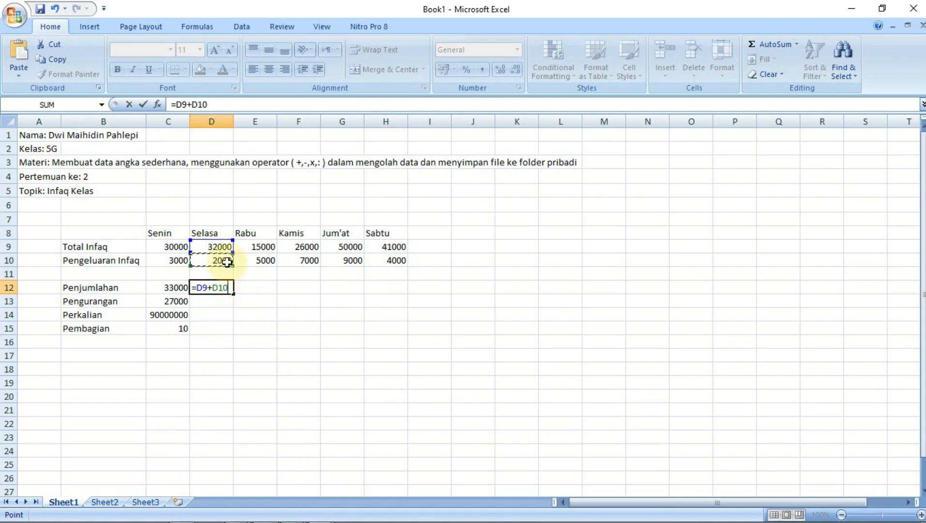
pyautogui.press('Return')
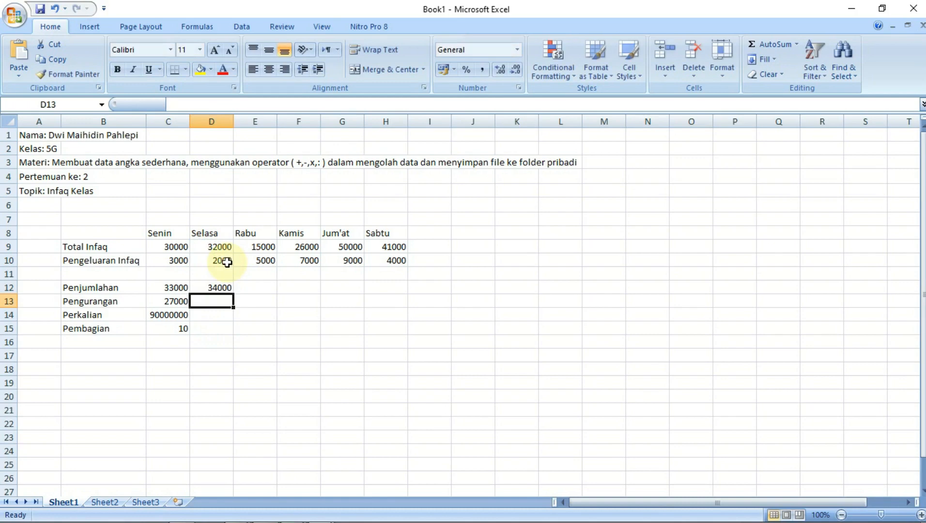
# - Enter the formula =D9-D10 in cell D13 to subtract Selasa's Pengeluaran Infaq from its Total Infaq
pyautogui.write('=')
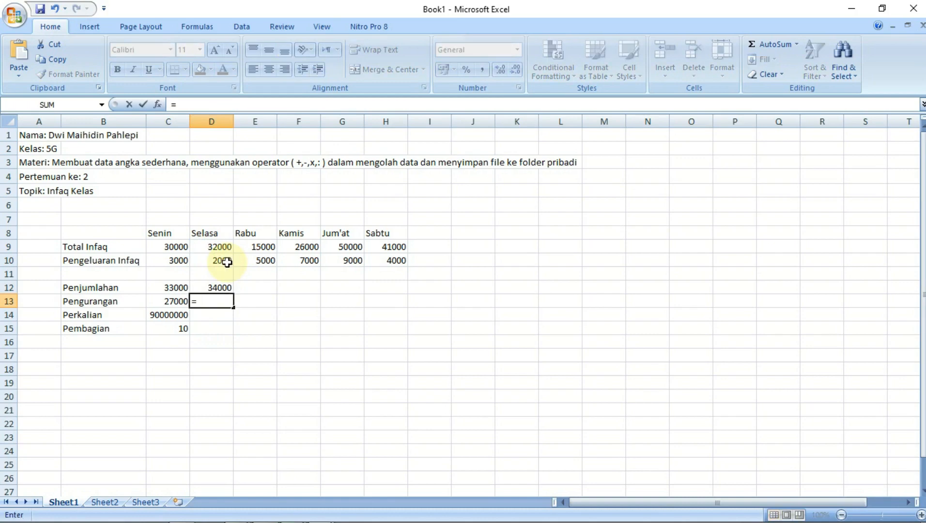
pyautogui.click(224, 249)
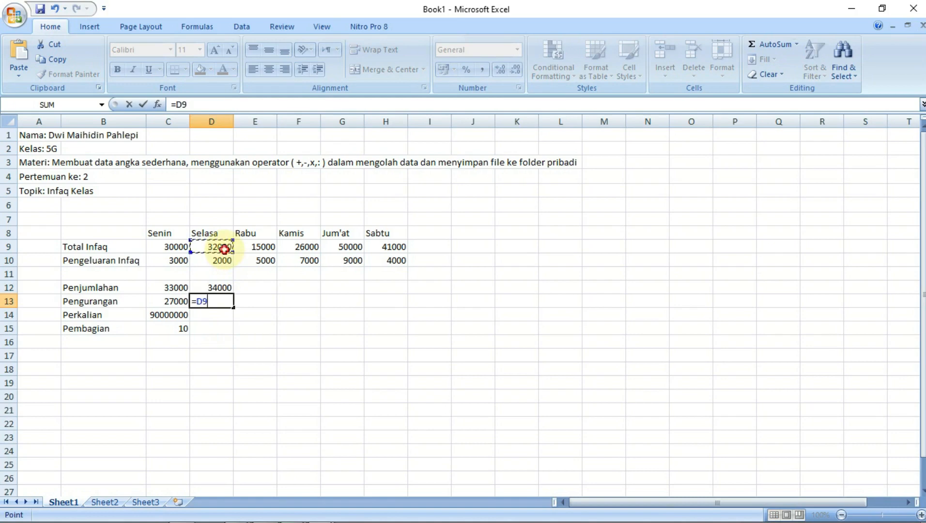
pyautogui.write('-')
pyautogui.click(226, 257)
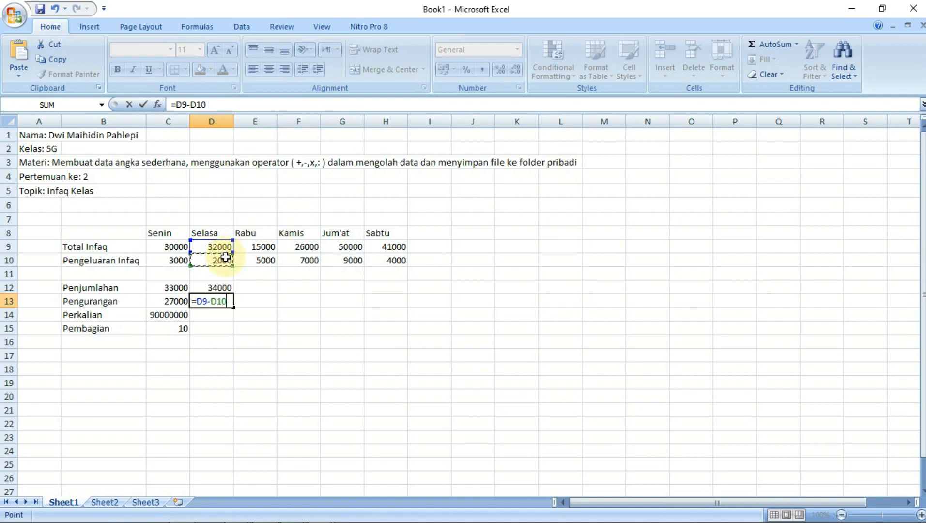
pyautogui.press('Return')
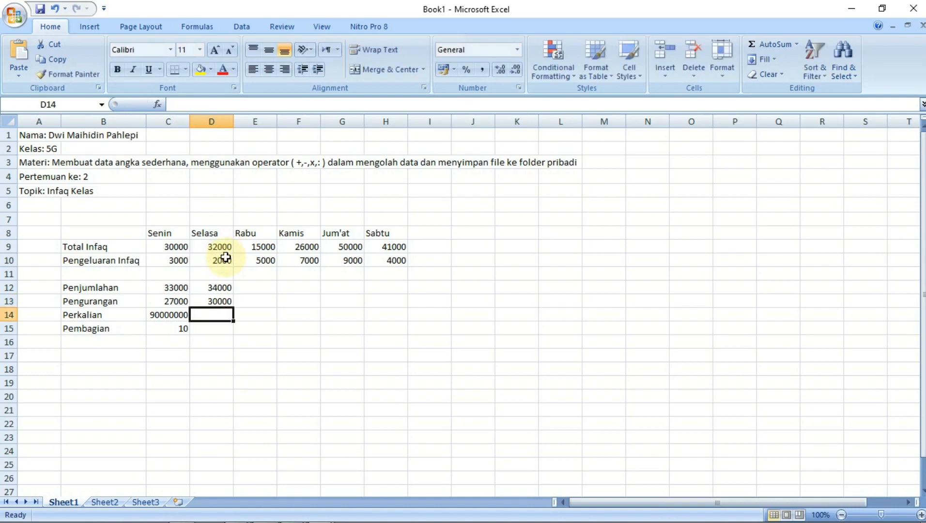
# - Enter the formula =D9*D10 in cell D14 to multiply Selasa's Total Infaq by its Pengeluaran Infaq
pyautogui.write('=')
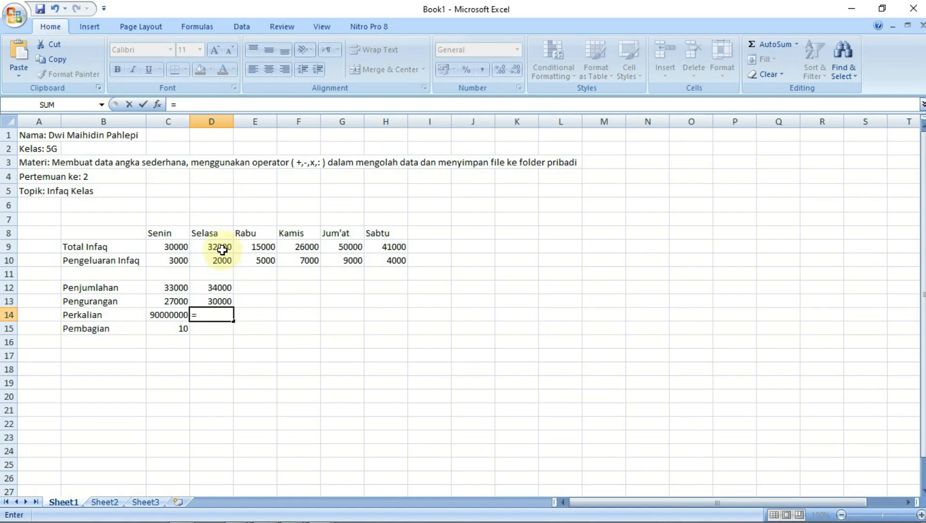
pyautogui.click(222, 250)
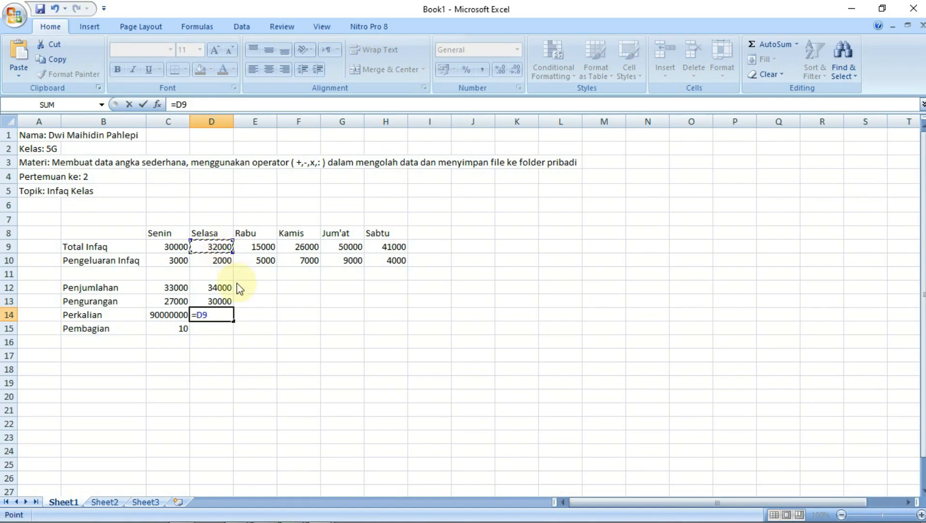
pyautogui.write('*')
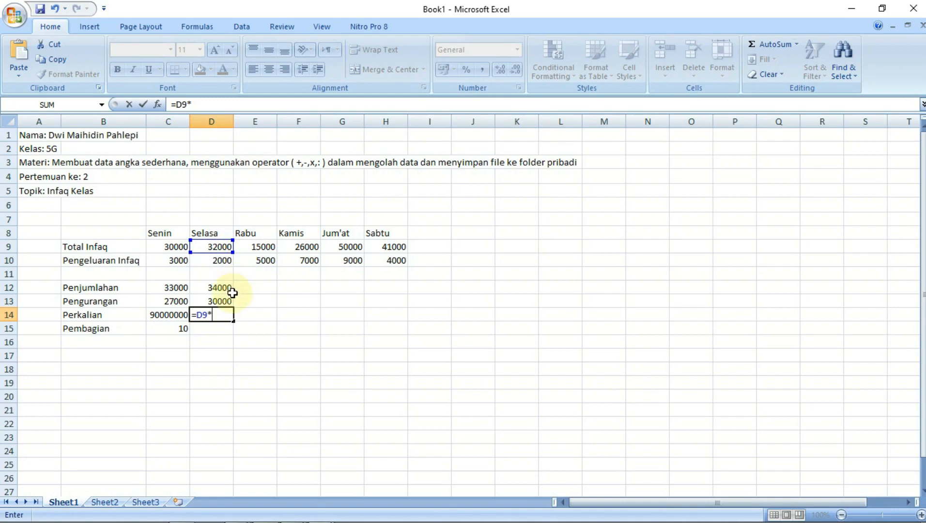
pyautogui.click(225, 262)
pyautogui.press('Return')
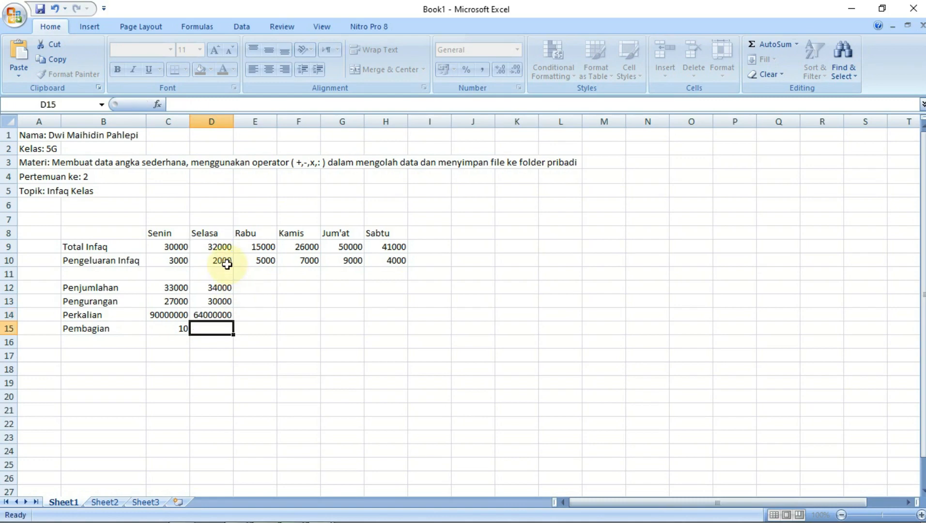
# - Enter the formula =D9/D10 in cell D15 to divide Selasa's Total Infaq by its Pengeluaran Infaq
pyautogui.write('=')
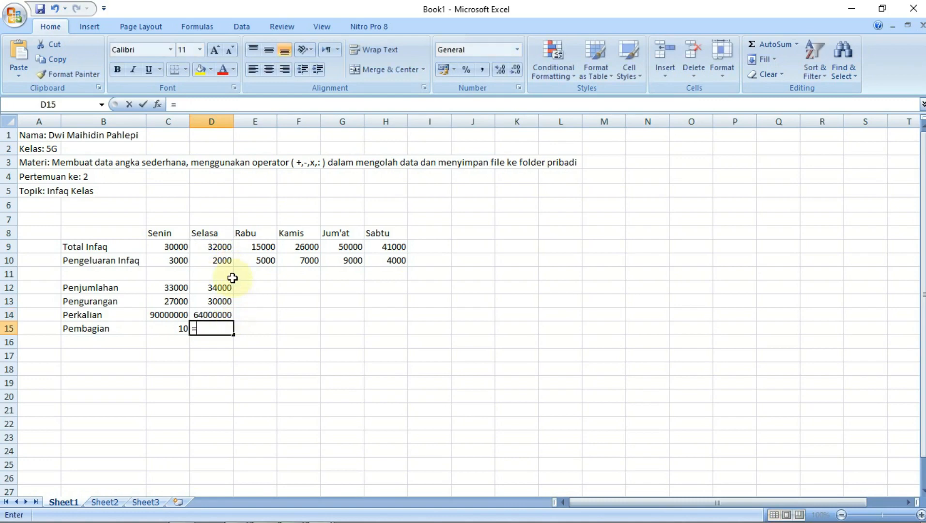
pyautogui.click(214, 249)
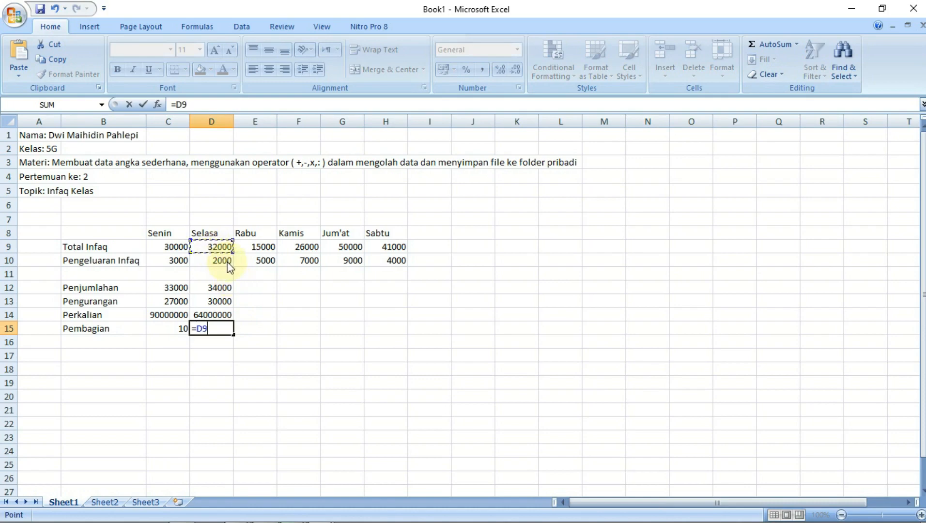
pyautogui.write('/')
pyautogui.click(230, 264)
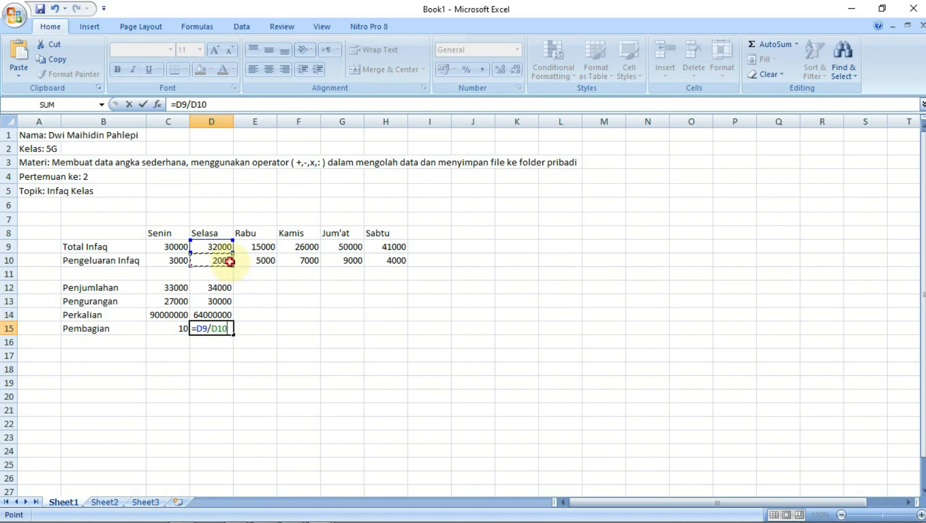
pyautogui.press('Return')
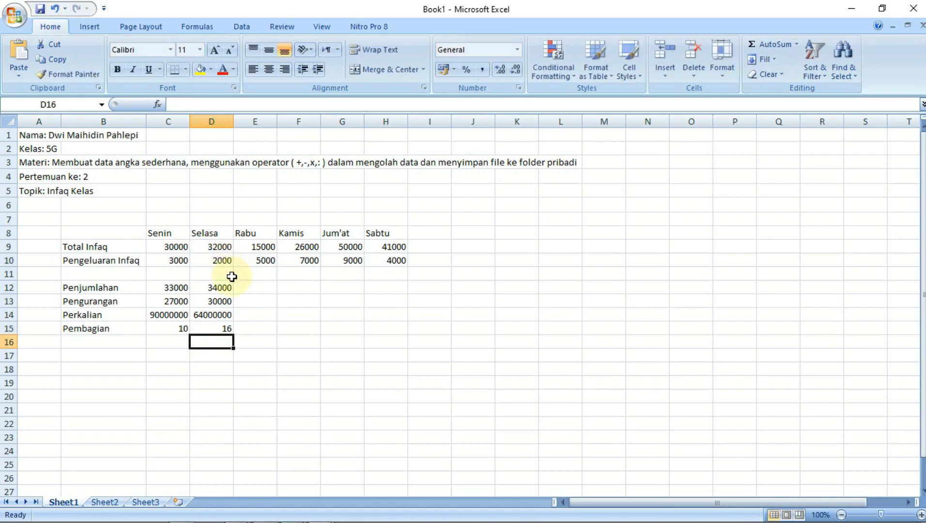
pyautogui.click(225, 287)
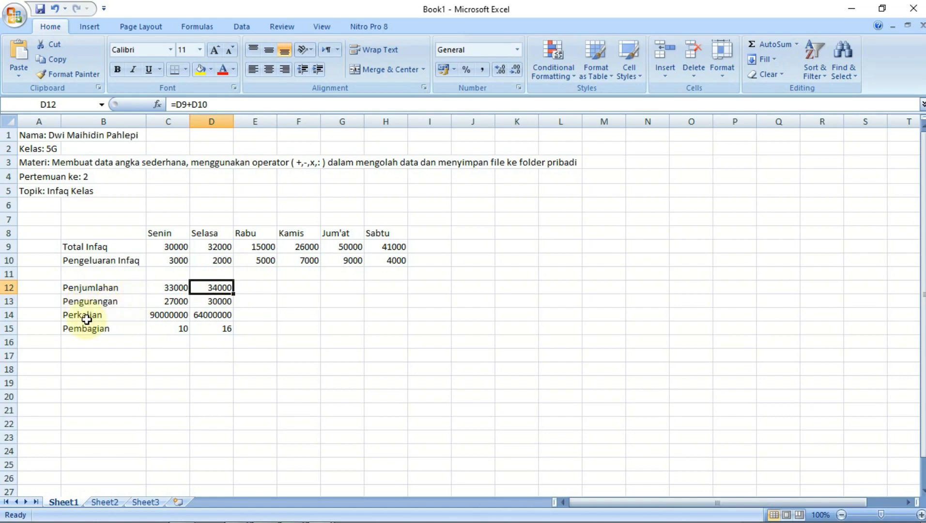
pyautogui.click(128, 329)
pyautogui.click(251, 287)
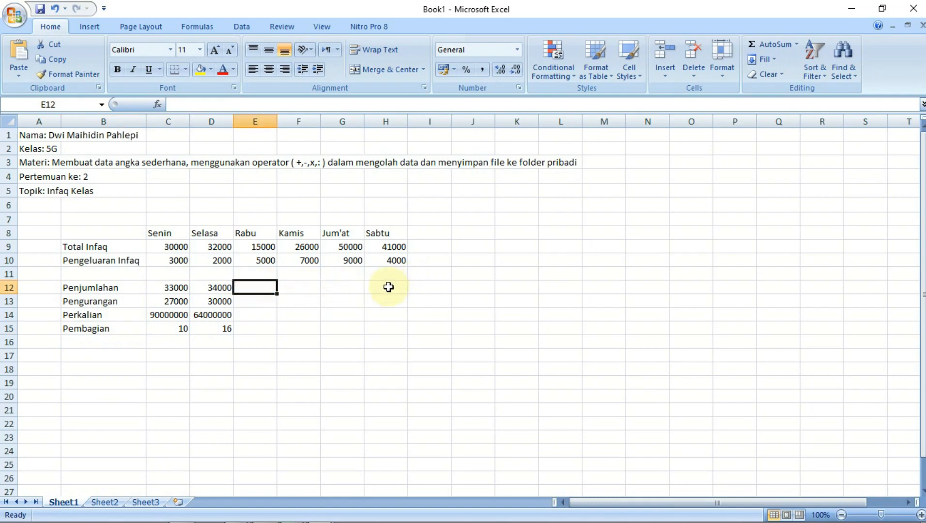
pyautogui.click(385, 338)
pyautogui.click(377, 329)
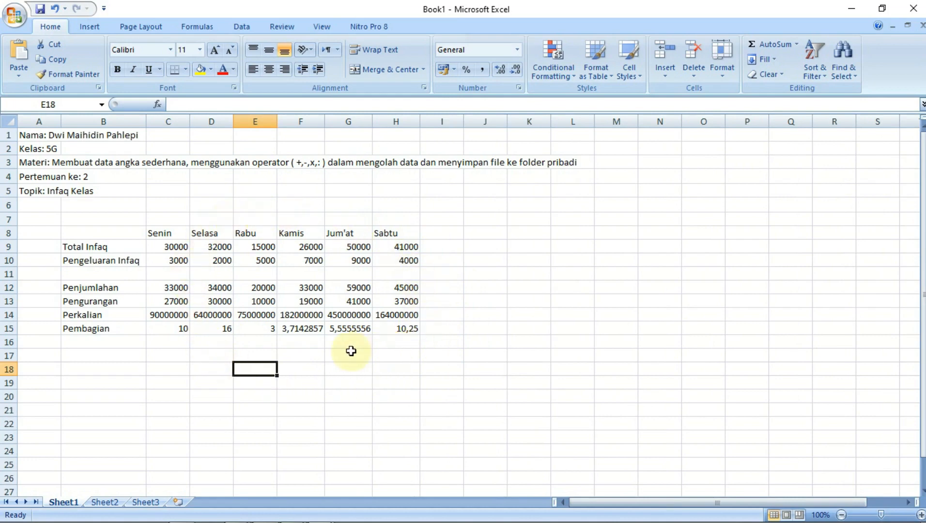
# - Examine the formulas behind the Penjumlahan, Pengurangan, Perkalian and Pembagian results, mainly for Rabu through Sabtu
pyautogui.click(254, 302)
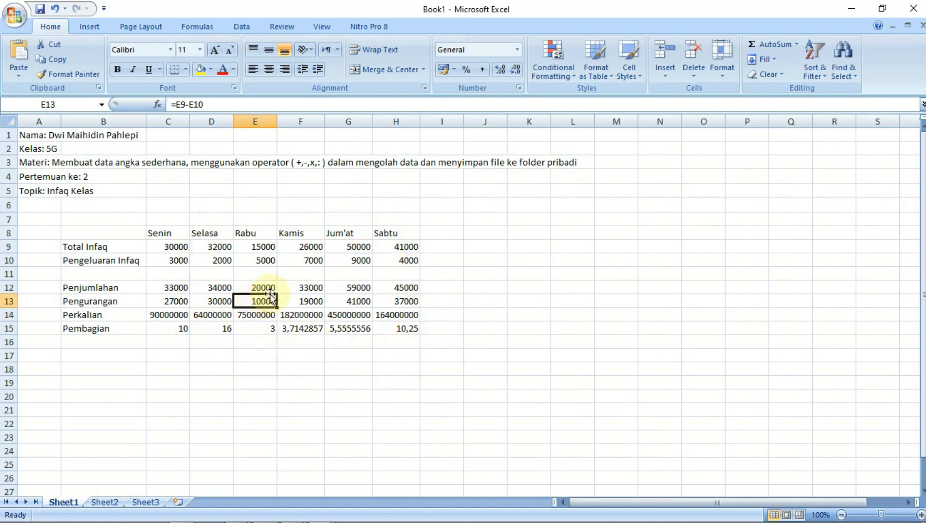
pyautogui.click(300, 301)
pyautogui.click(305, 289)
pyautogui.click(306, 314)
pyautogui.click(307, 303)
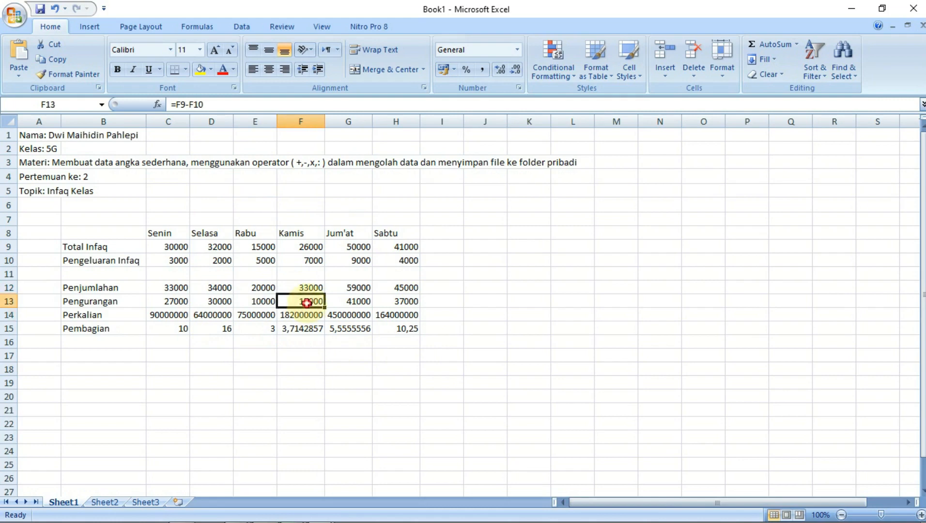
pyautogui.click(306, 286)
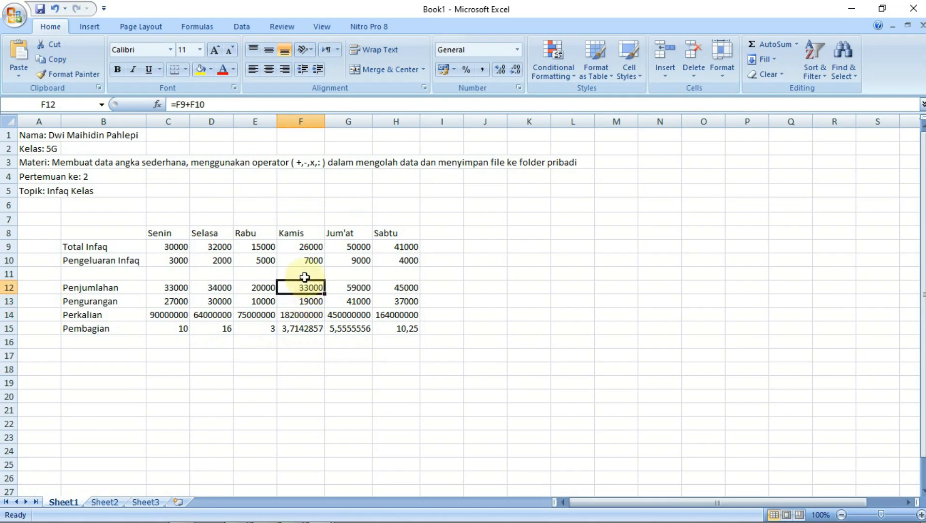
pyautogui.click(287, 311)
pyautogui.click(272, 313)
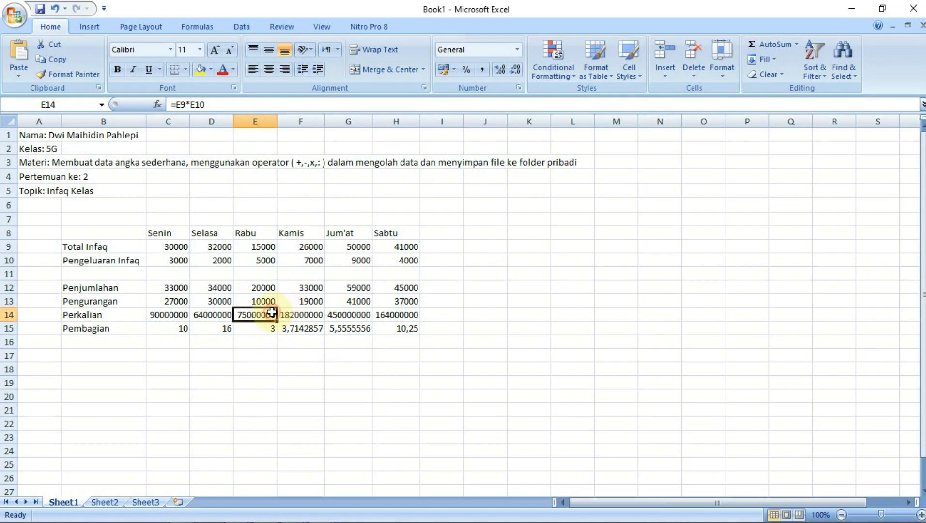
pyautogui.click(268, 301)
pyautogui.click(310, 300)
pyautogui.click(399, 301)
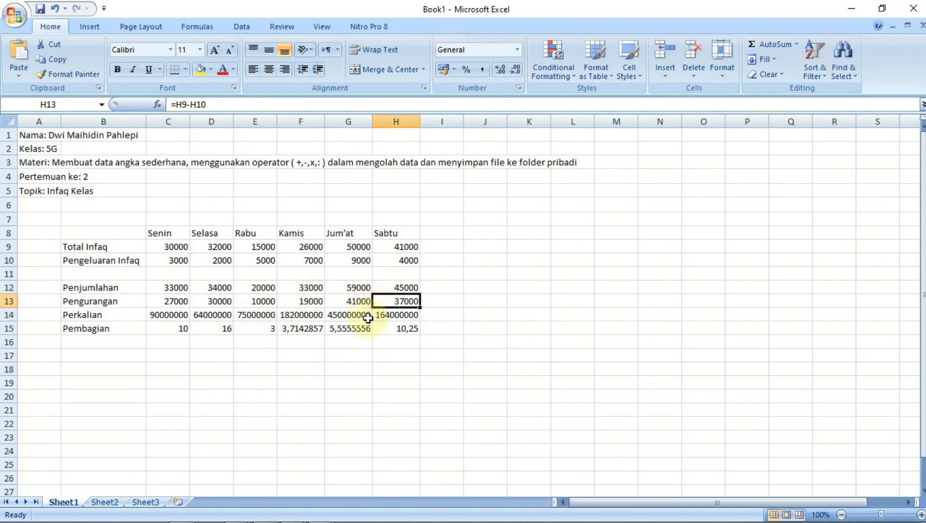
pyautogui.click(348, 315)
pyautogui.click(348, 329)
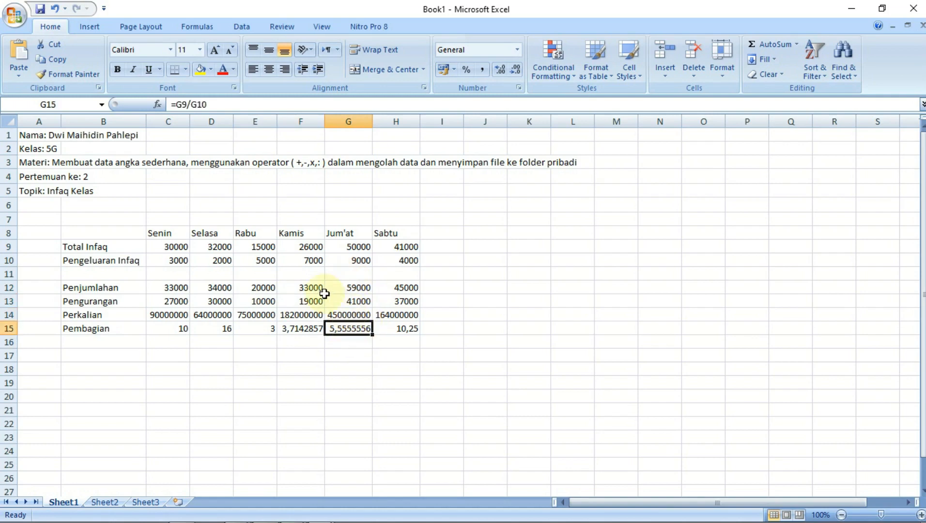
pyautogui.click(255, 314)
pyautogui.click(253, 301)
pyautogui.click(216, 300)
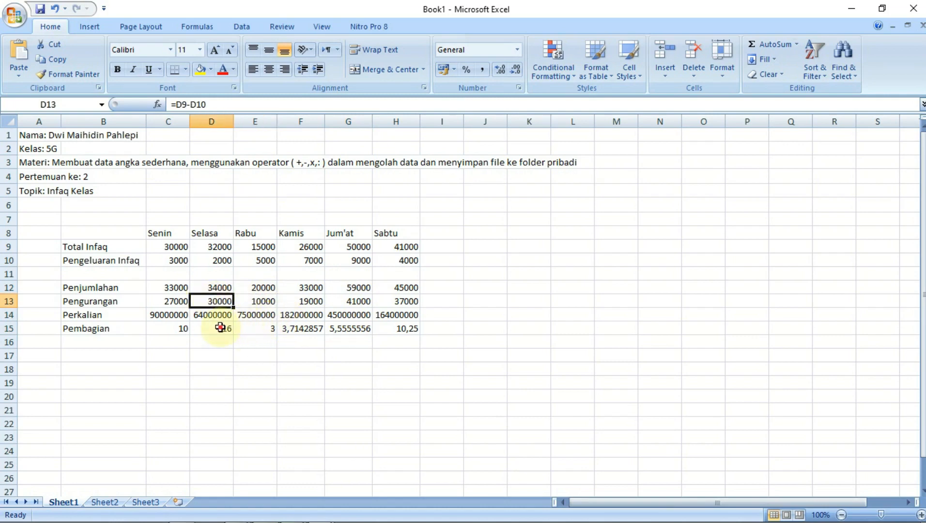
# - Examine the Pembagian formulas in row 15 for each day from Senin to Sabtu
pyautogui.click(222, 329)
pyautogui.click(182, 332)
pyautogui.click(224, 332)
pyautogui.click(256, 329)
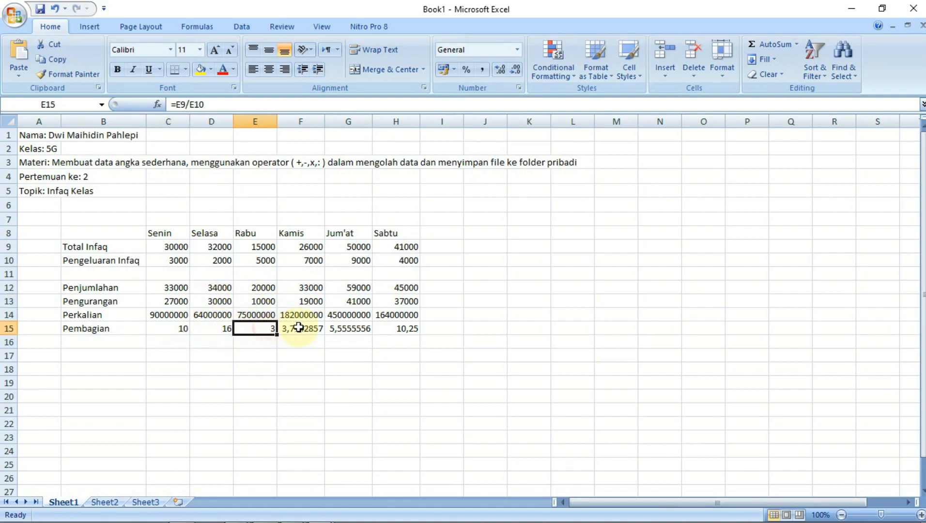
pyautogui.click(300, 326)
pyautogui.click(359, 339)
pyautogui.click(360, 330)
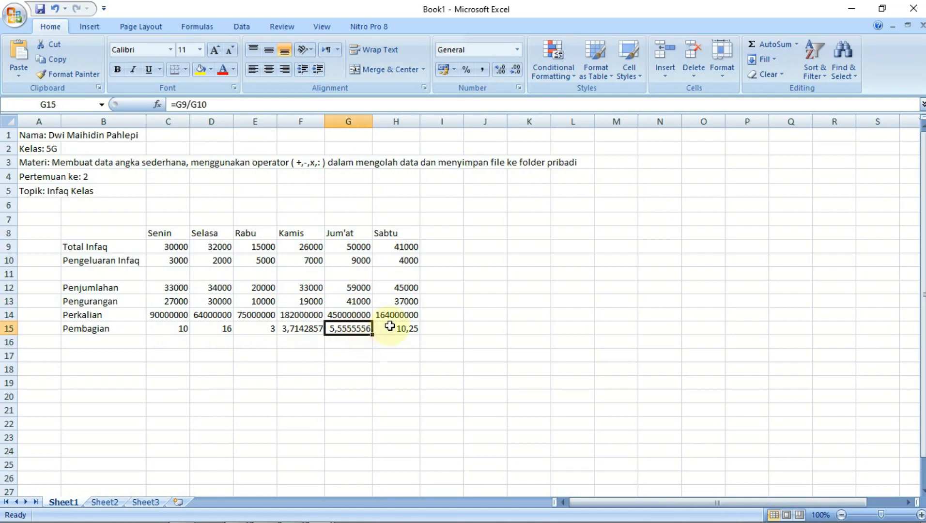
pyautogui.click(391, 329)
pyautogui.click(298, 330)
pyautogui.click(251, 330)
pyautogui.click(201, 329)
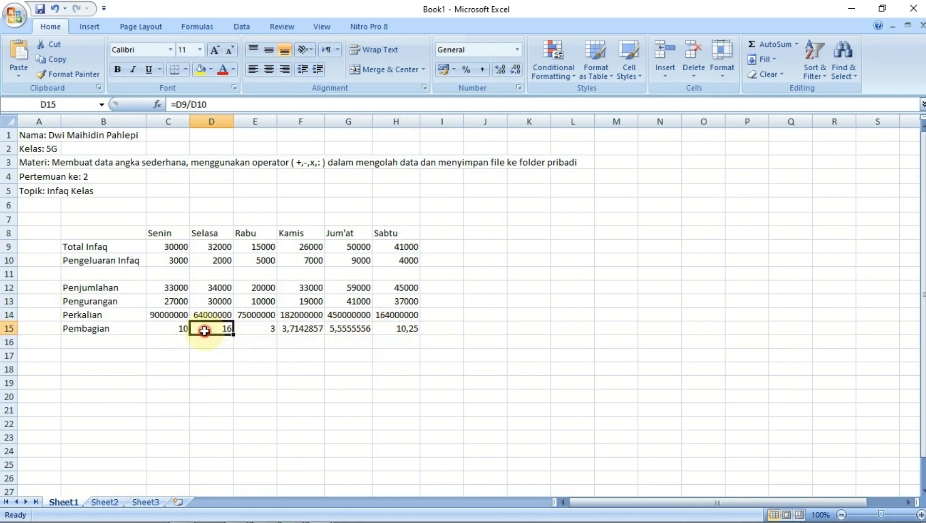
pyautogui.click(166, 329)
pyautogui.click(208, 329)
pyautogui.click(260, 330)
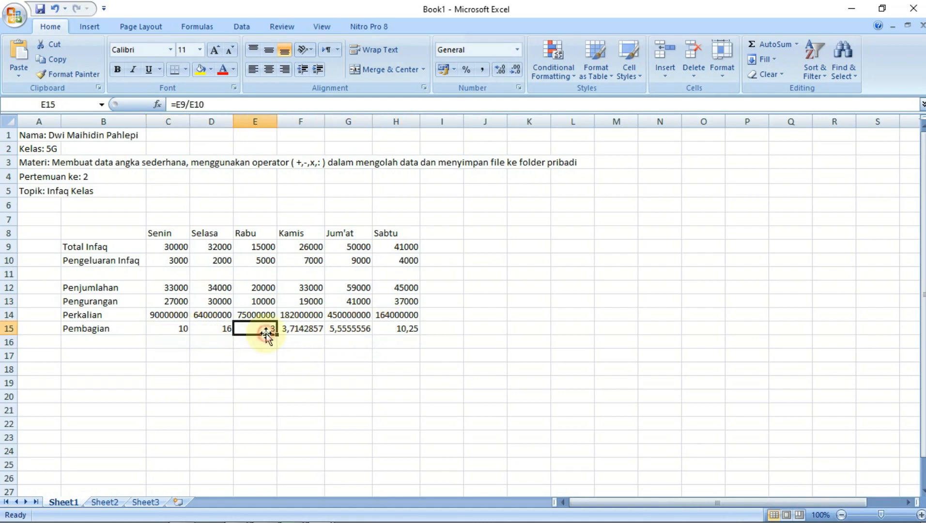
pyautogui.click(308, 333)
pyautogui.click(345, 330)
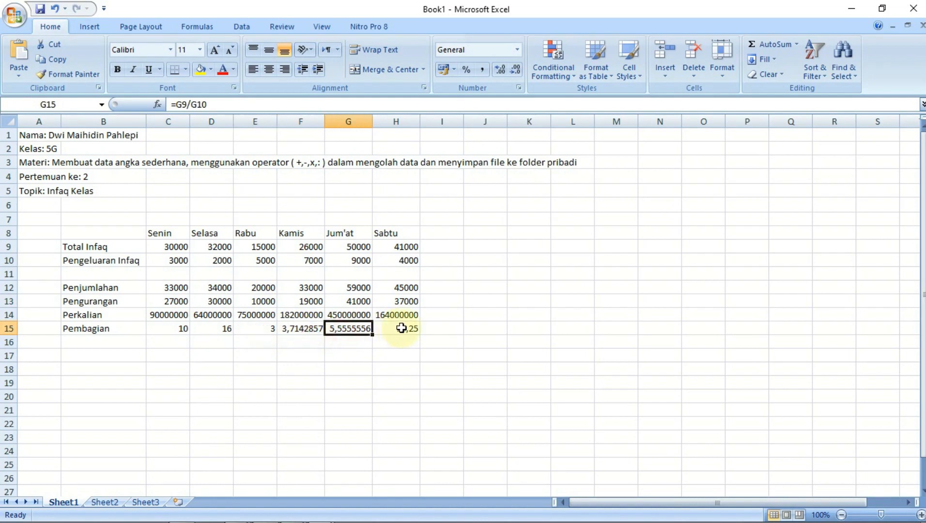
pyautogui.click(401, 328)
pyautogui.click(508, 343)
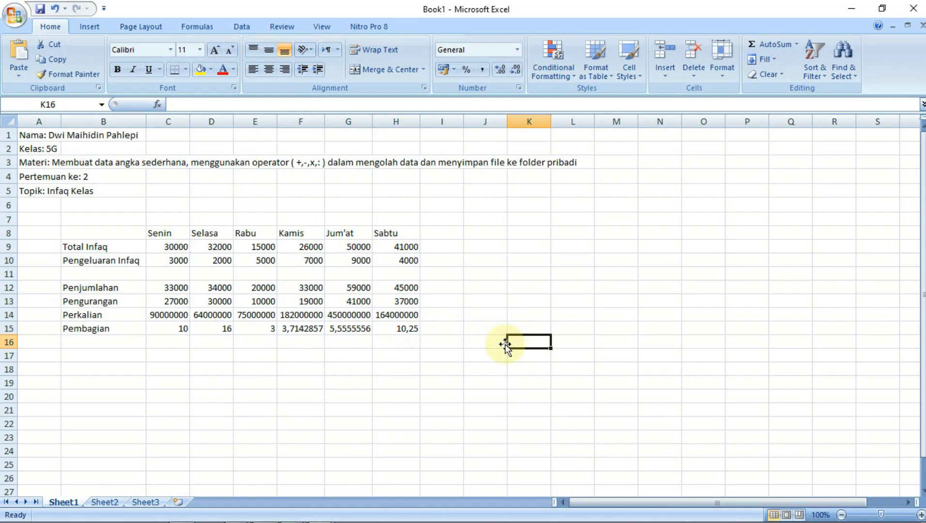
pyautogui.click(410, 352)
pyautogui.click(407, 342)
pyautogui.click(436, 339)
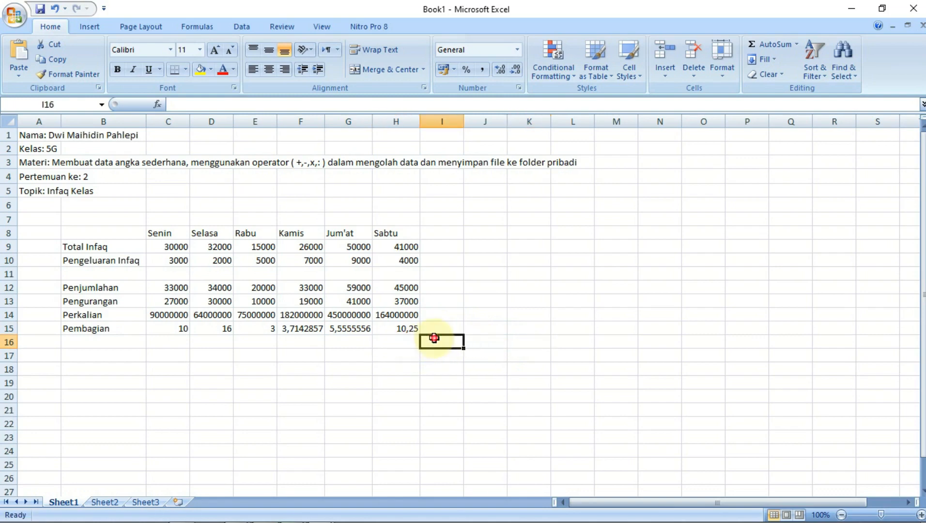
pyautogui.click(439, 316)
pyautogui.click(445, 285)
pyautogui.click(450, 302)
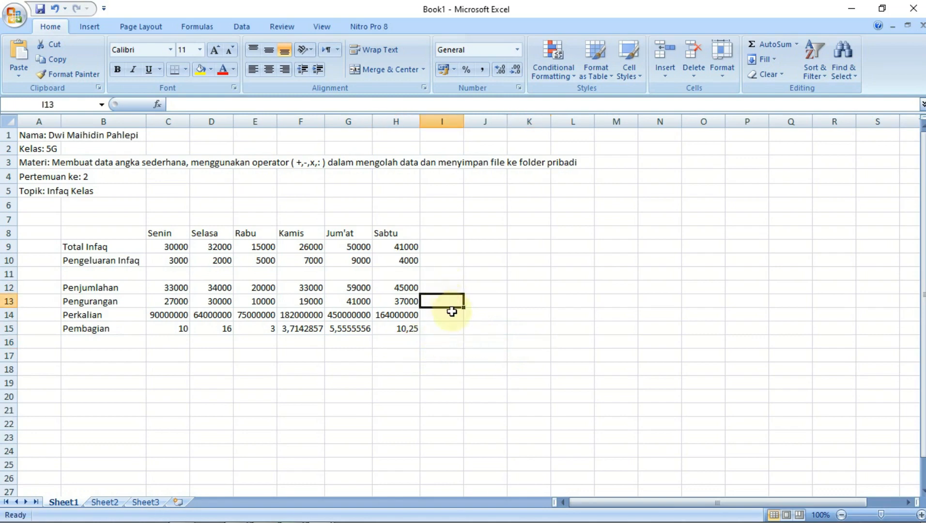
pyautogui.click(451, 312)
pyautogui.click(449, 290)
pyautogui.click(451, 303)
pyautogui.click(454, 317)
pyautogui.click(448, 326)
pyautogui.click(447, 314)
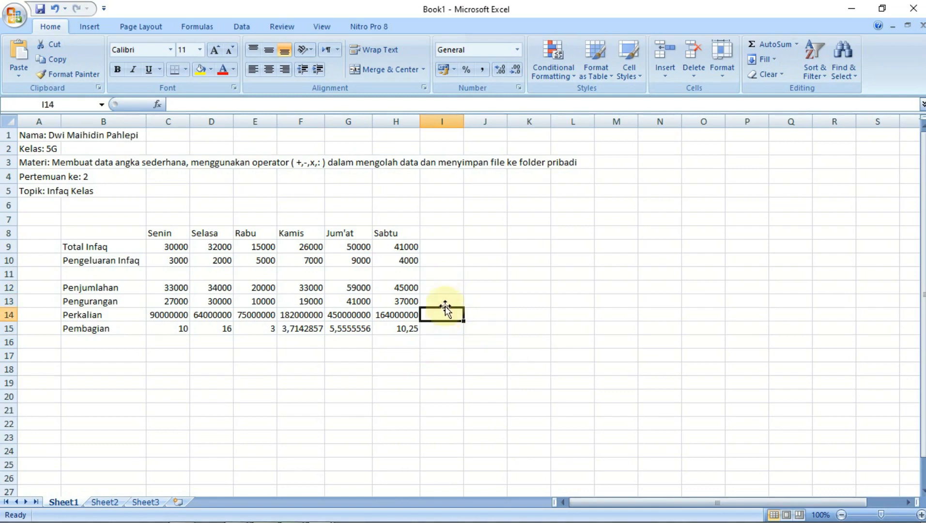
pyautogui.click(445, 303)
pyautogui.click(438, 288)
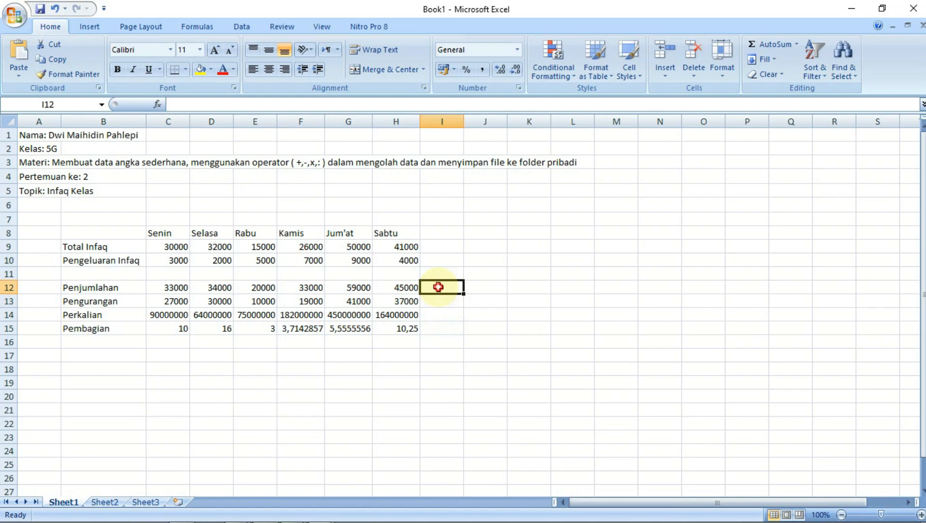
pyautogui.click(440, 302)
pyautogui.click(445, 326)
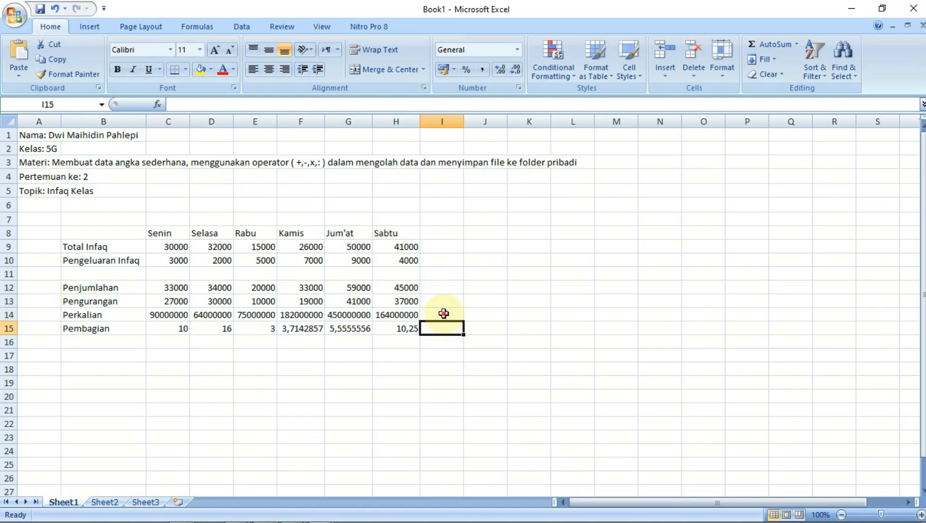
pyautogui.click(444, 314)
pyautogui.click(440, 301)
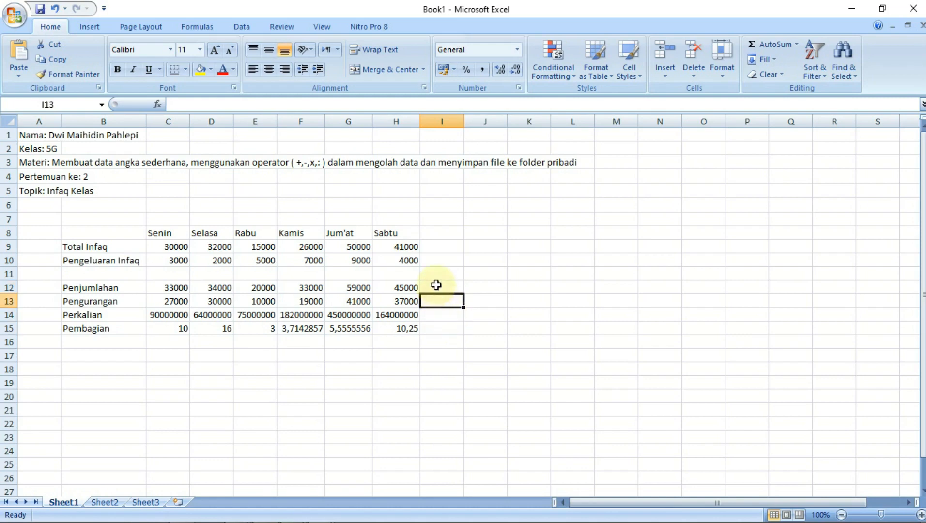